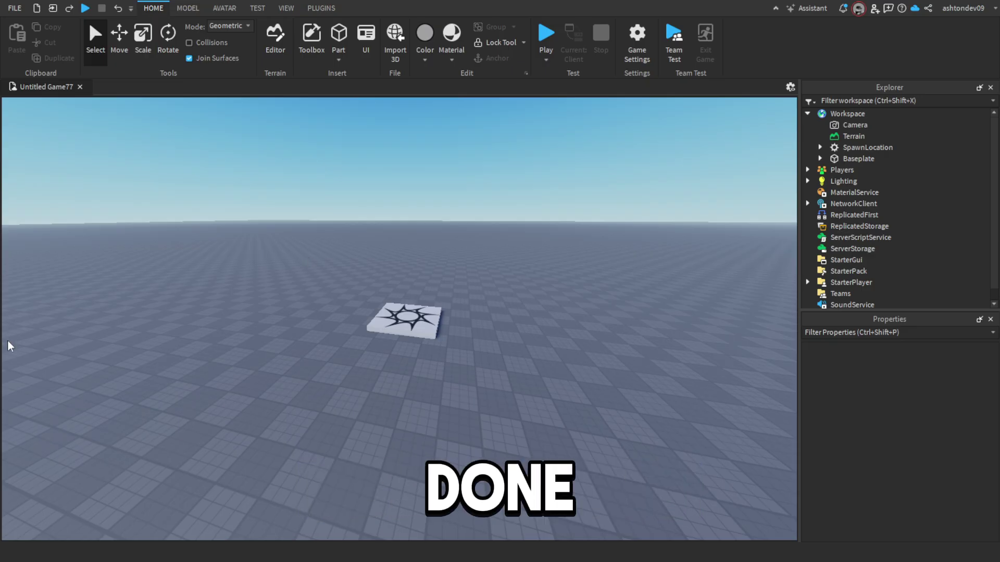
# Step: Insert AshtonLua's Gamepass Shop V2 model from My Models in the Toolbox into the Workspace
pyautogui.click(307, 61)
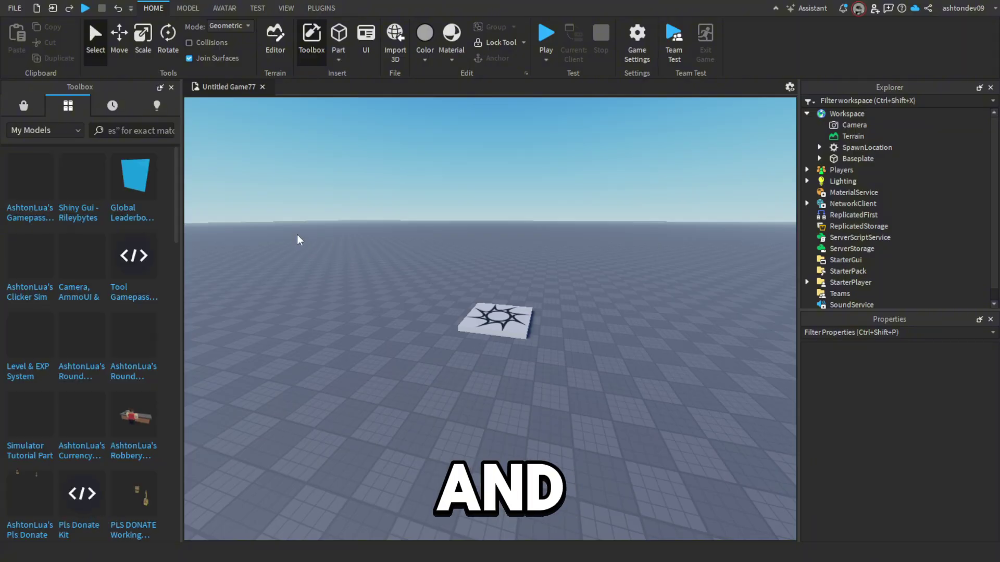
pyautogui.moveTo(24, 204)
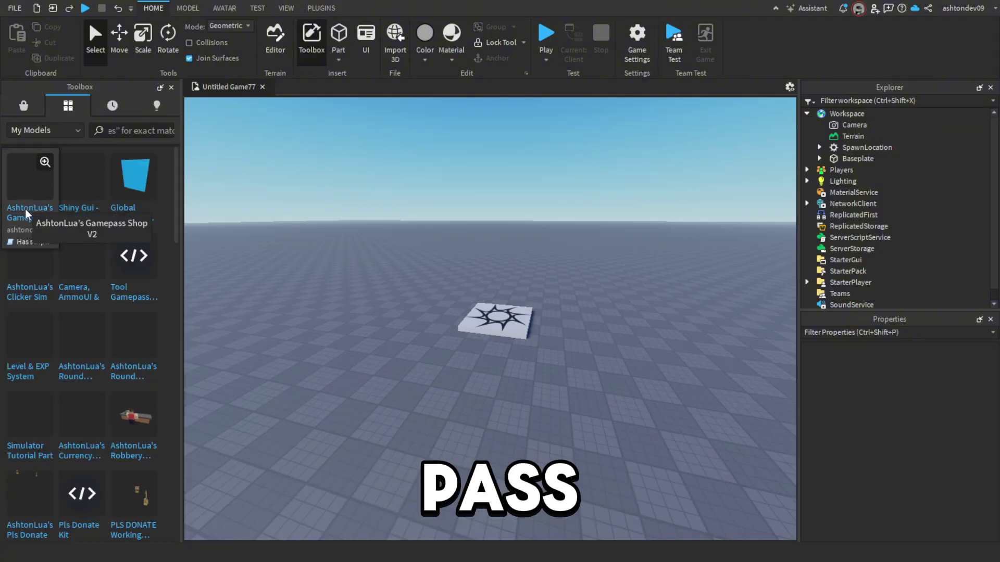
pyautogui.click(27, 214)
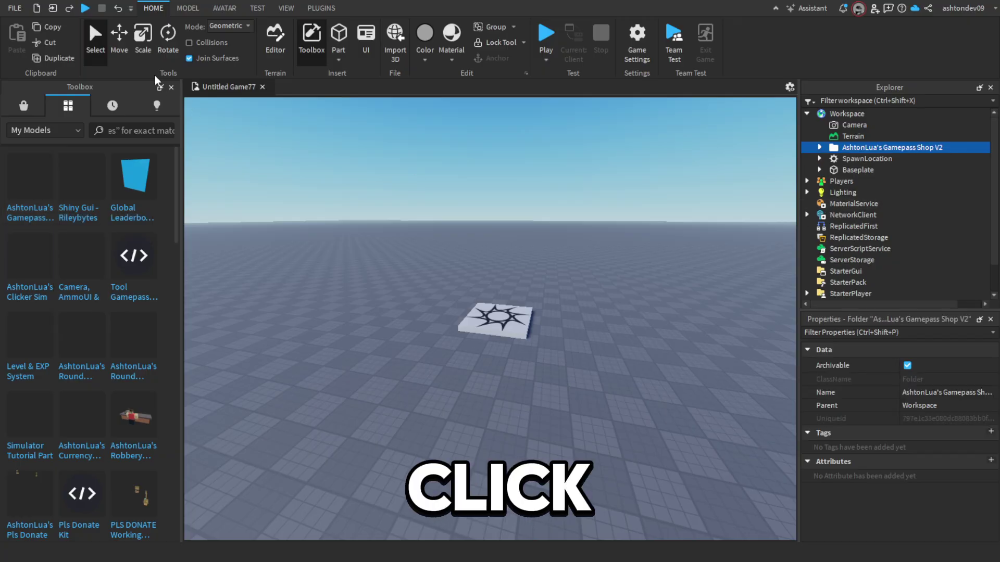
pyautogui.click(171, 87)
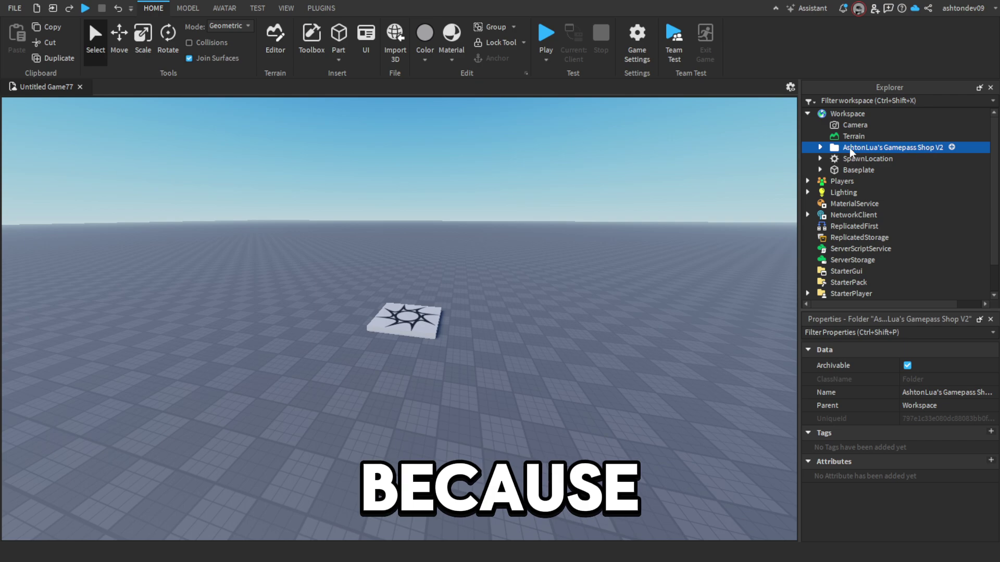
# Step: Move ShopUI from the shop folder's StarterGui into the game's StarterGui
pyautogui.click(820, 147)
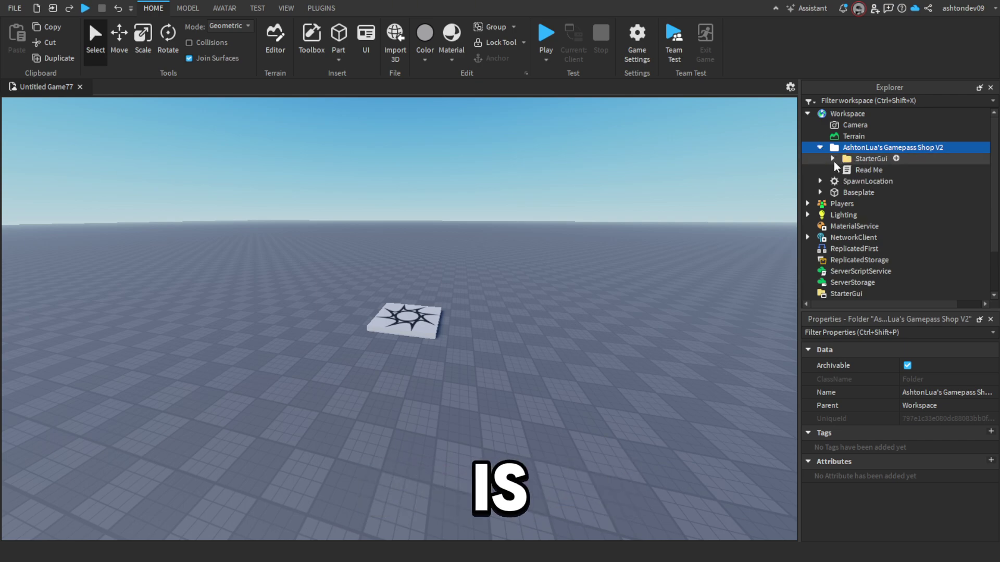
pyautogui.click(833, 161)
pyautogui.click(833, 162)
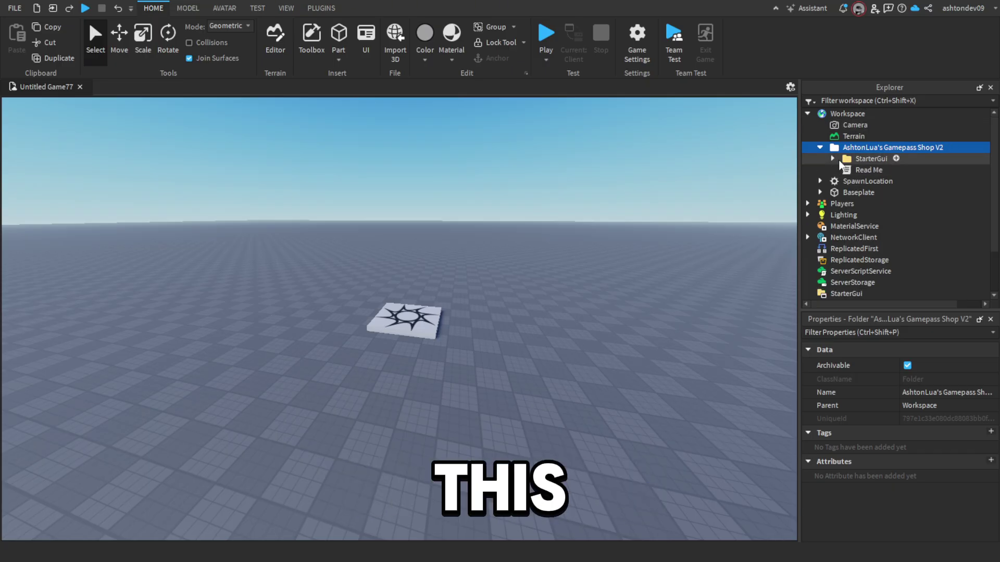
pyautogui.click(831, 159)
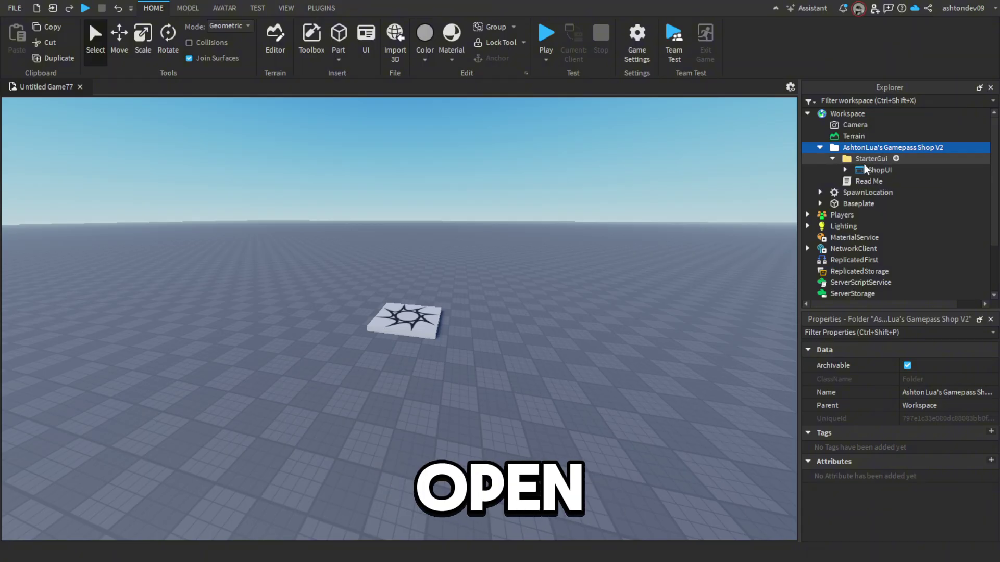
pyautogui.moveTo(868, 170); pyautogui.dragTo(859, 241)
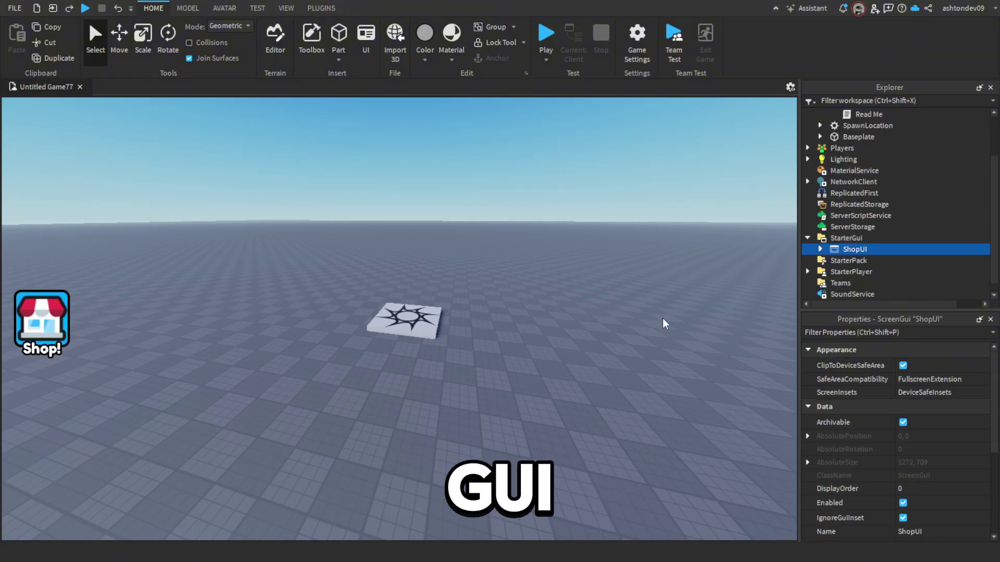
pyautogui.click(635, 352)
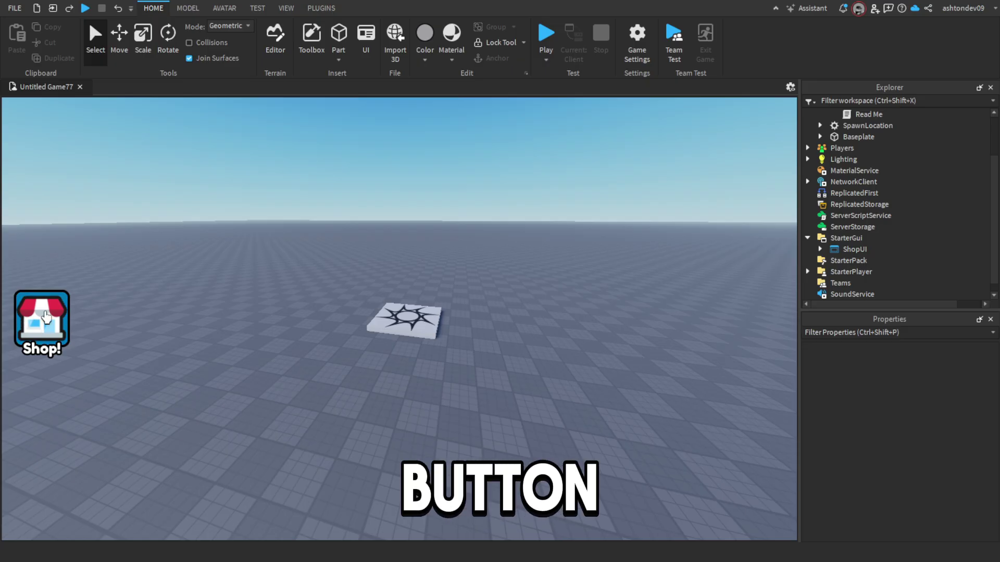
# Step: Delete the leftover Gamepass Shop V2 folder from the Workspace
pyautogui.scroll(3, 873, 207)
pyautogui.click(855, 125)
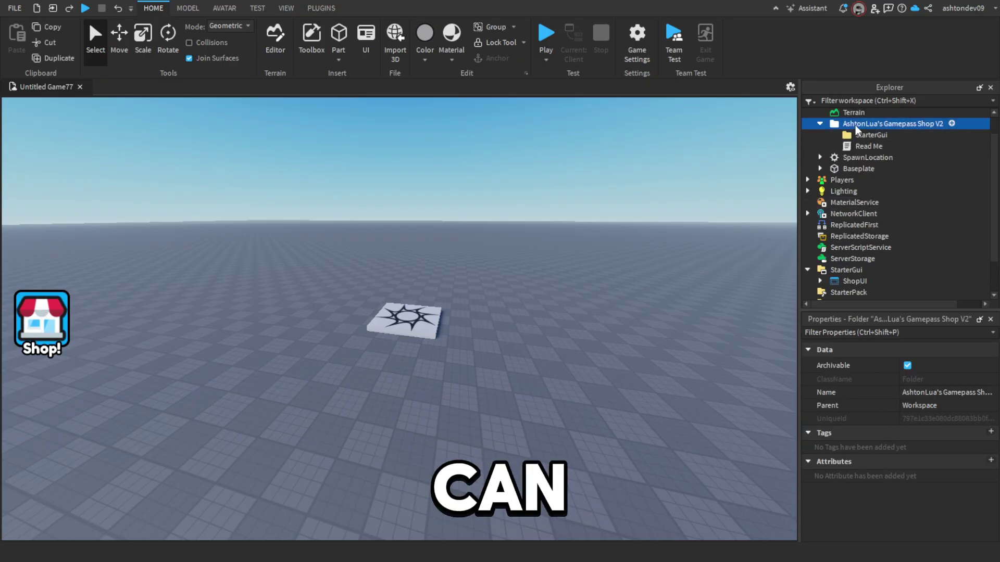
pyautogui.press('Delete')
pyautogui.click(808, 236)
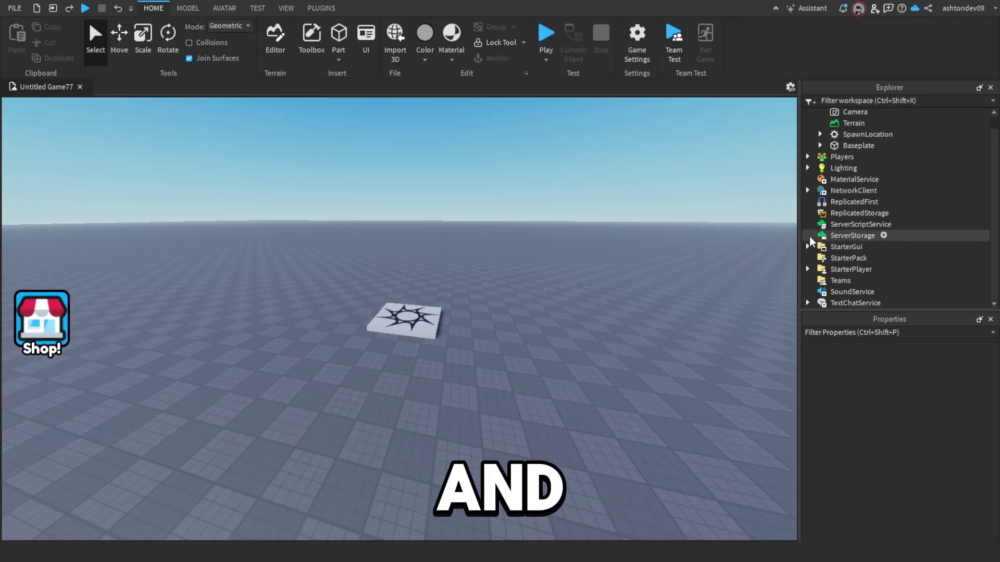
pyautogui.click(546, 35)
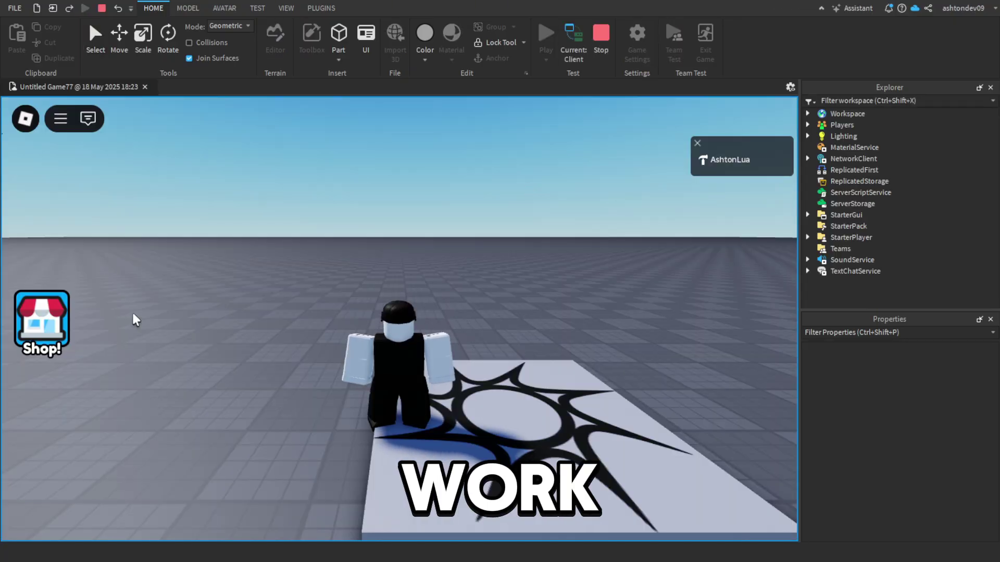
pyautogui.click(44, 323)
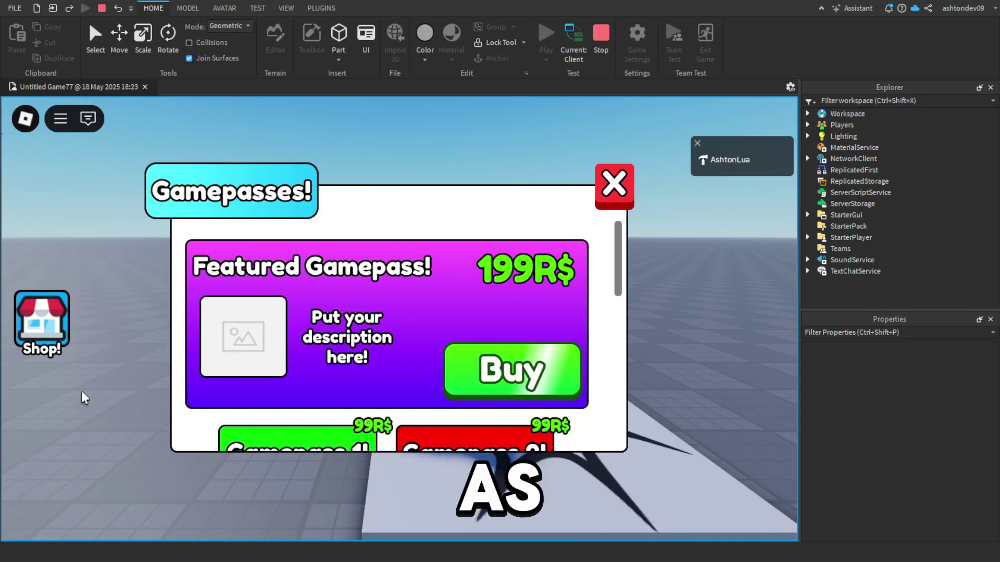
pyautogui.scroll(-5, 378, 318)
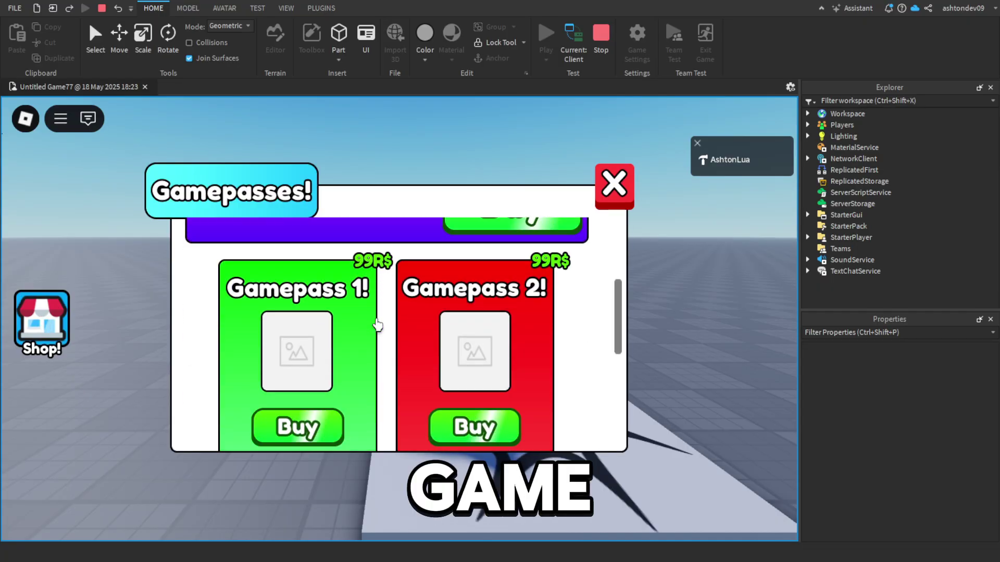
pyautogui.scroll(-1, 378, 324)
pyautogui.scroll(5, 380, 324)
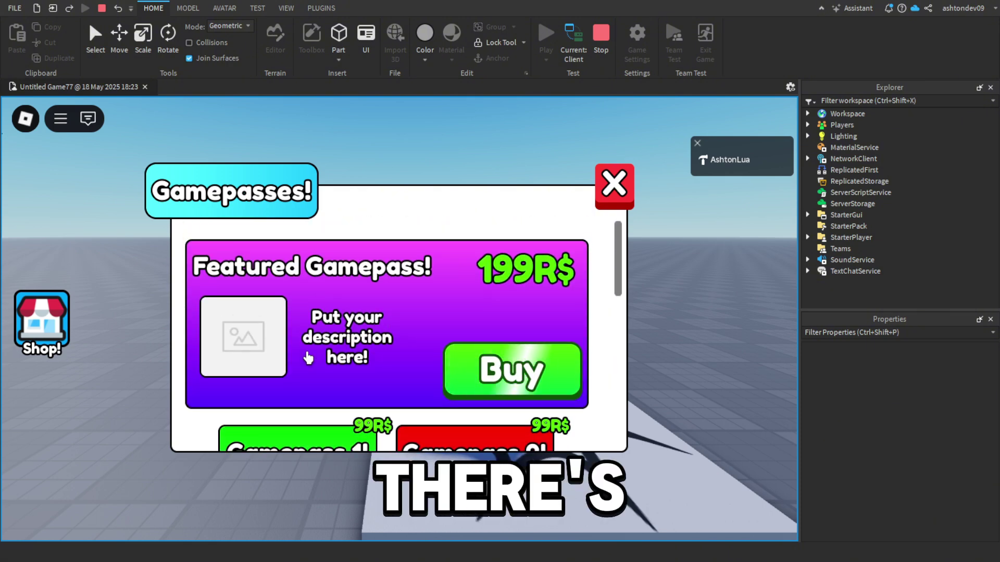
pyautogui.click(513, 372)
pyautogui.click(398, 356)
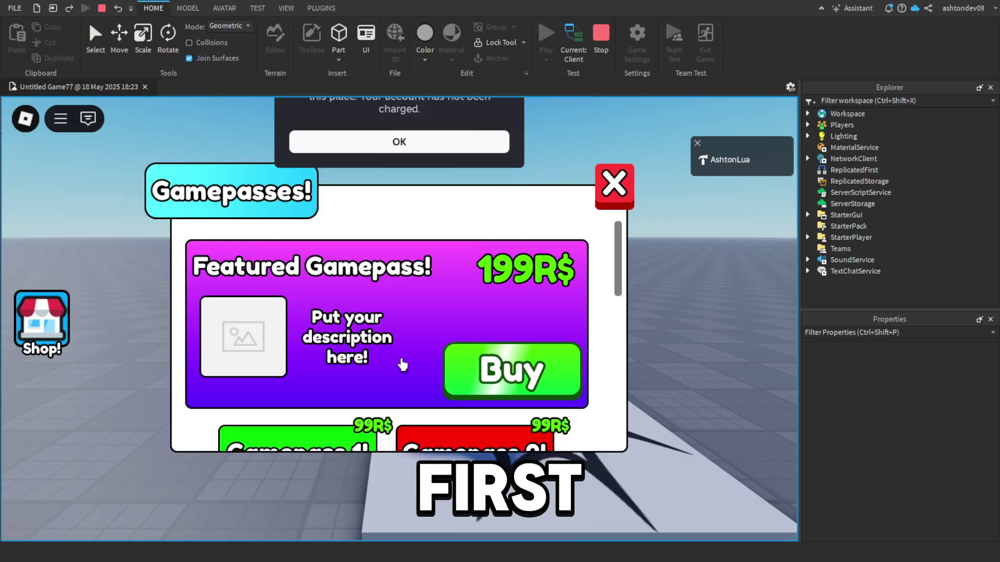
pyautogui.click(616, 185)
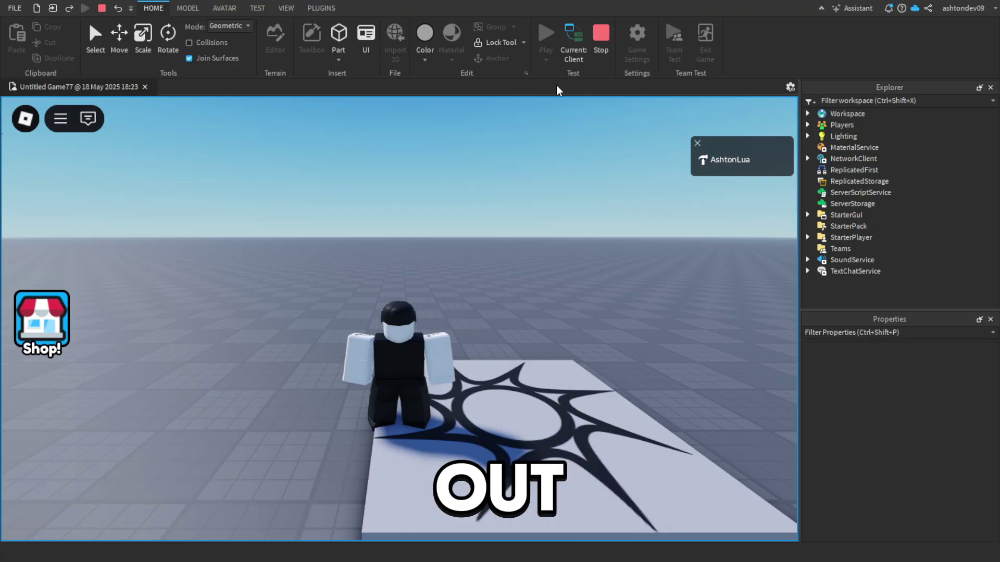
pyautogui.click(608, 52)
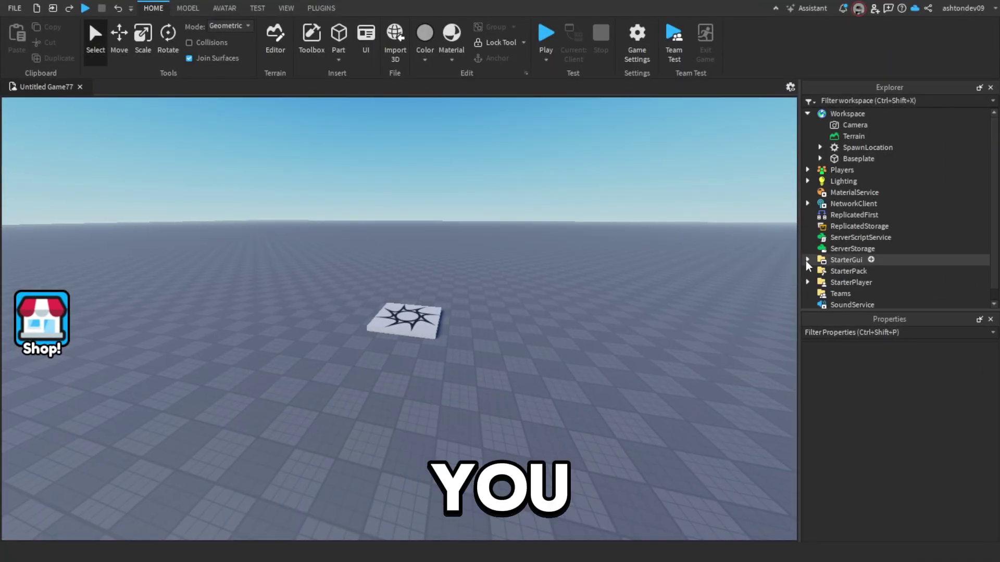
# Step: Tick Visible on ShopUI's MainFrame so the Gamepasses window appears in the viewport
pyautogui.click(807, 260)
pyautogui.scroll(-1, 824, 258)
pyautogui.scroll(-1, 845, 268)
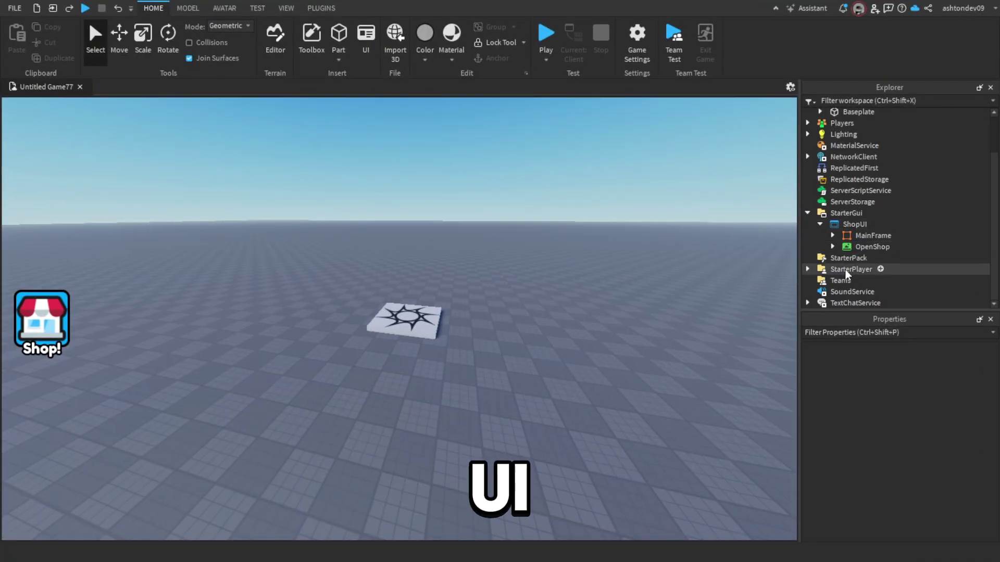
pyautogui.click(852, 235)
pyautogui.scroll(-5, 907, 417)
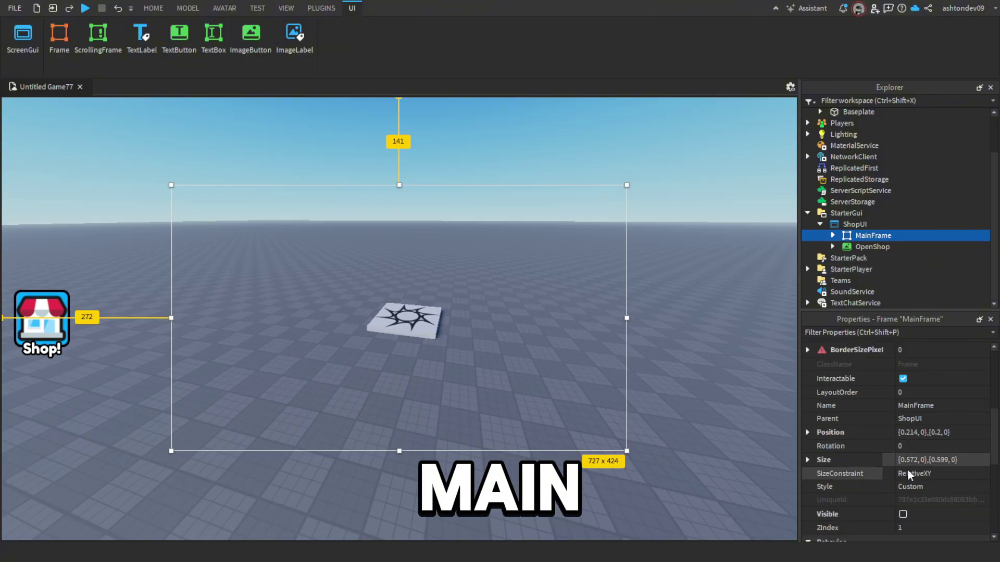
pyautogui.click(903, 513)
pyautogui.click(696, 373)
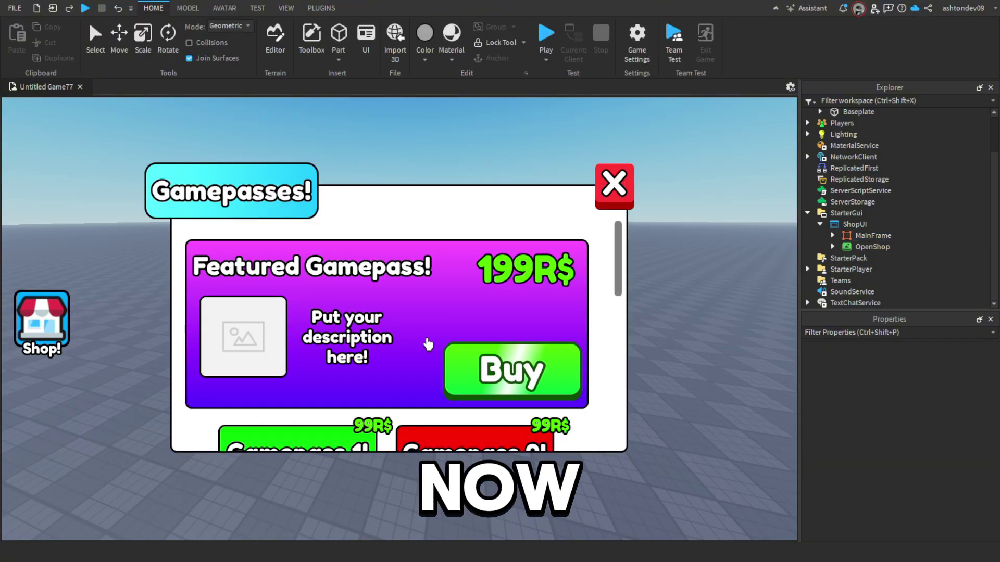
# Step: Expand MainFrame in the Explorer to show its children
pyautogui.scroll(-5, 468, 318)
pyautogui.scroll(3, 507, 300)
pyautogui.scroll(-3, 516, 318)
pyautogui.scroll(5, 513, 325)
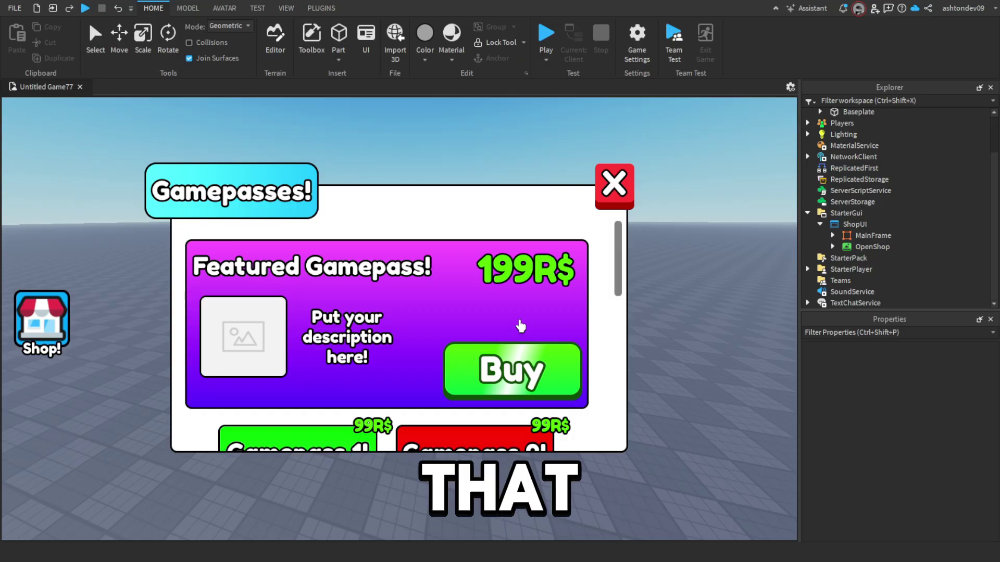
pyautogui.click(832, 236)
# Step: Expand ScrollingFrame to list FeaturedGamepass and the Gamepass1–4 cards
pyautogui.scroll(-1, 850, 231)
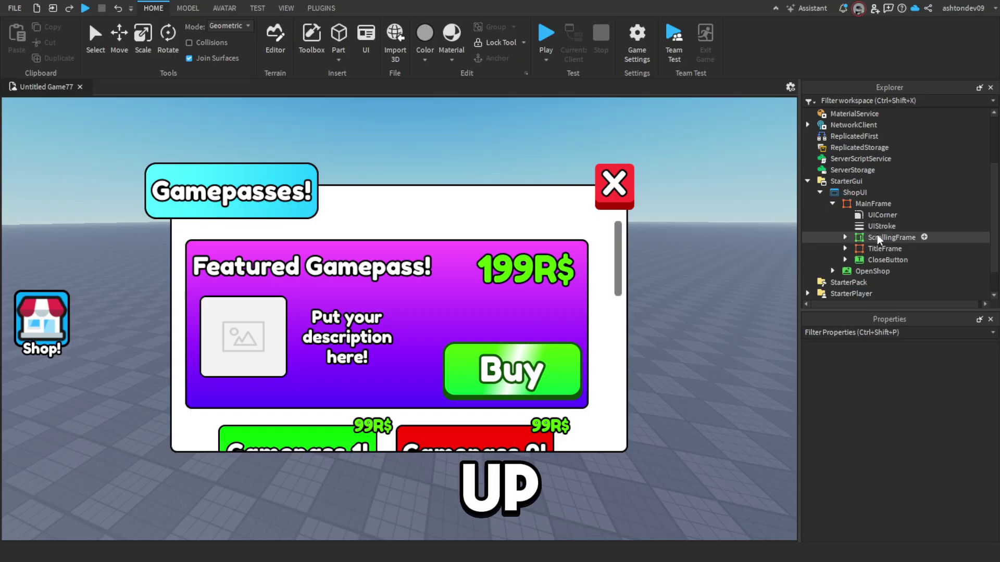
pyautogui.click(843, 237)
pyautogui.scroll(-2, 875, 245)
pyautogui.click(891, 196)
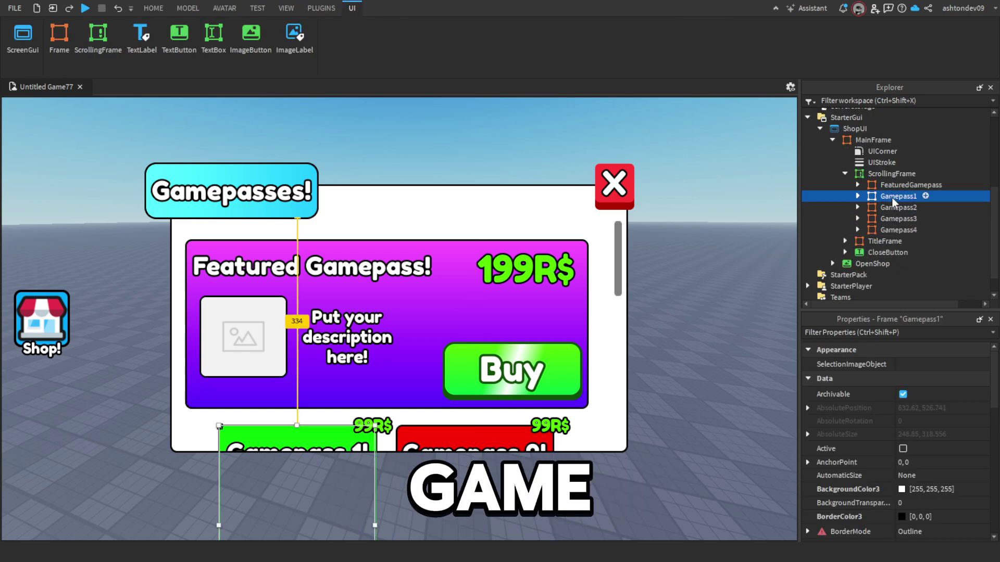
pyautogui.press('Up')
# Step: Inspect TitleFrame, CloseButton and ScrollingFrame, then select the FeaturedGamepass frame
pyautogui.click(888, 199)
pyautogui.click(845, 174)
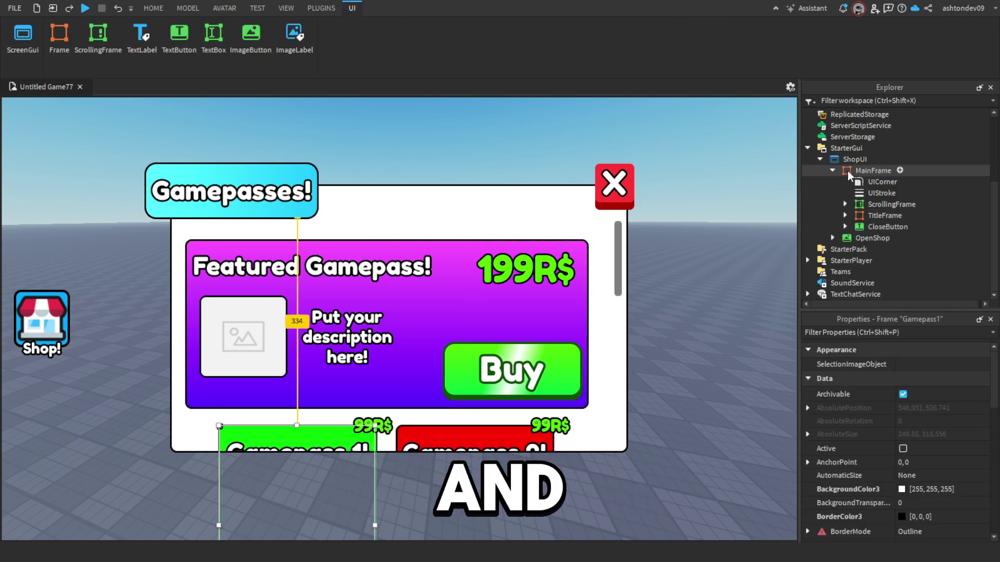
pyautogui.click(871, 218)
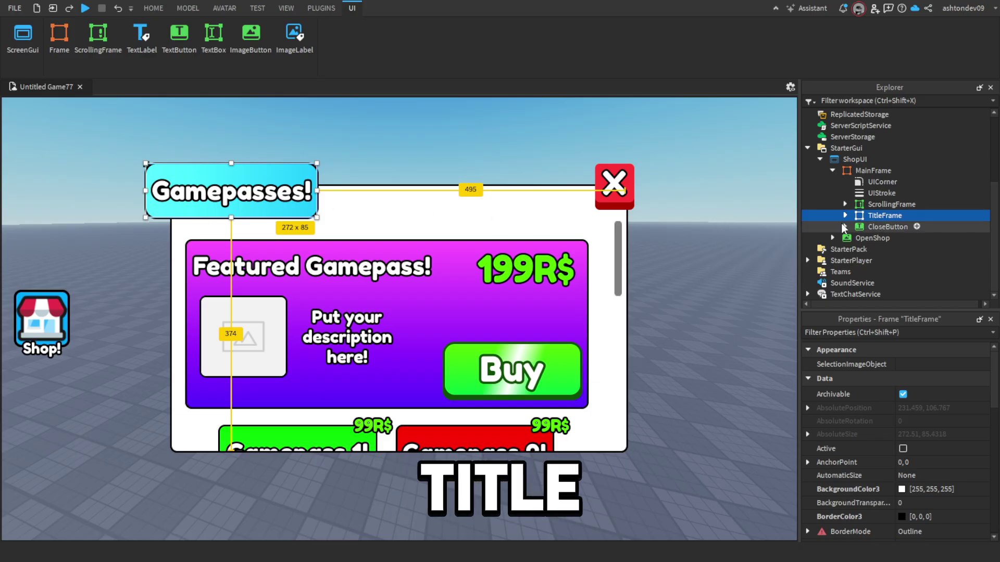
pyautogui.click(885, 226)
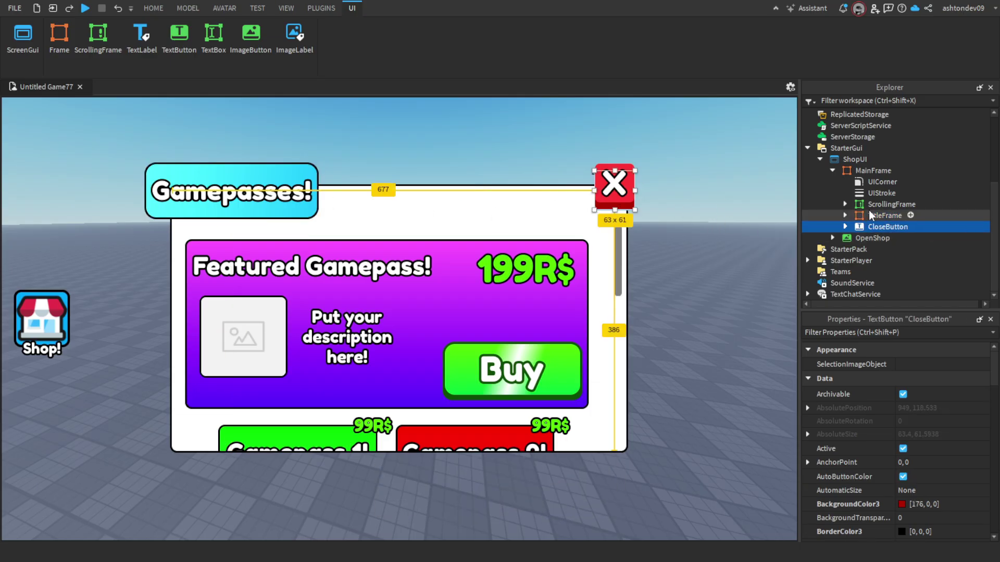
pyautogui.click(873, 204)
pyautogui.click(845, 204)
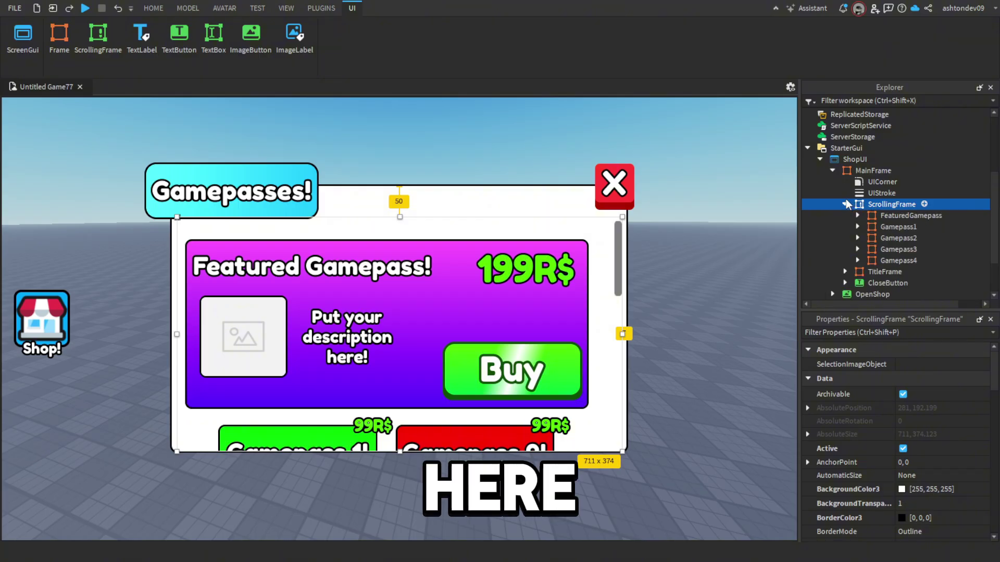
pyautogui.click(889, 217)
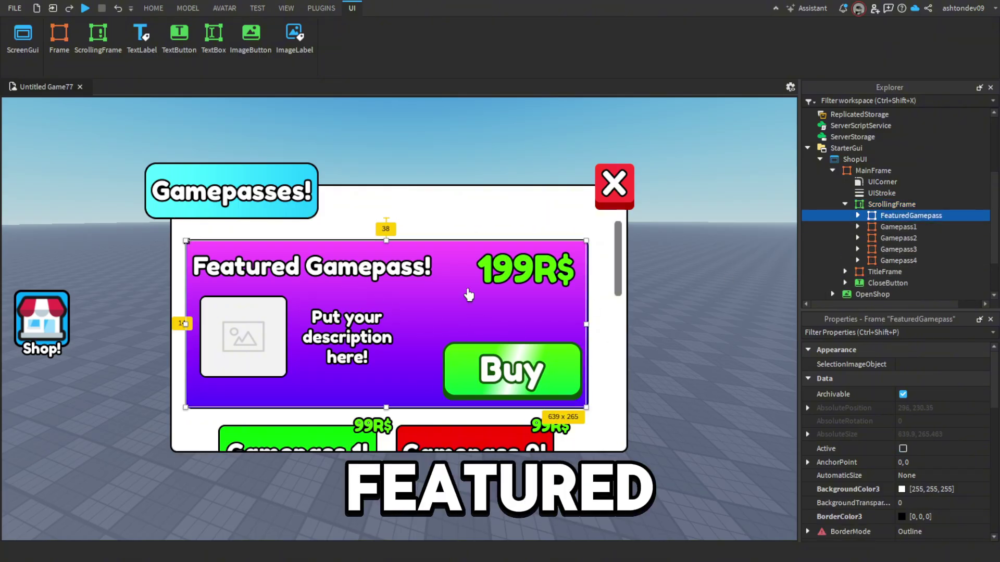
# Step: Upload the sneaker badge as the FeaturedGamepass Icon's Image, replacing the placeholder
pyautogui.click(857, 216)
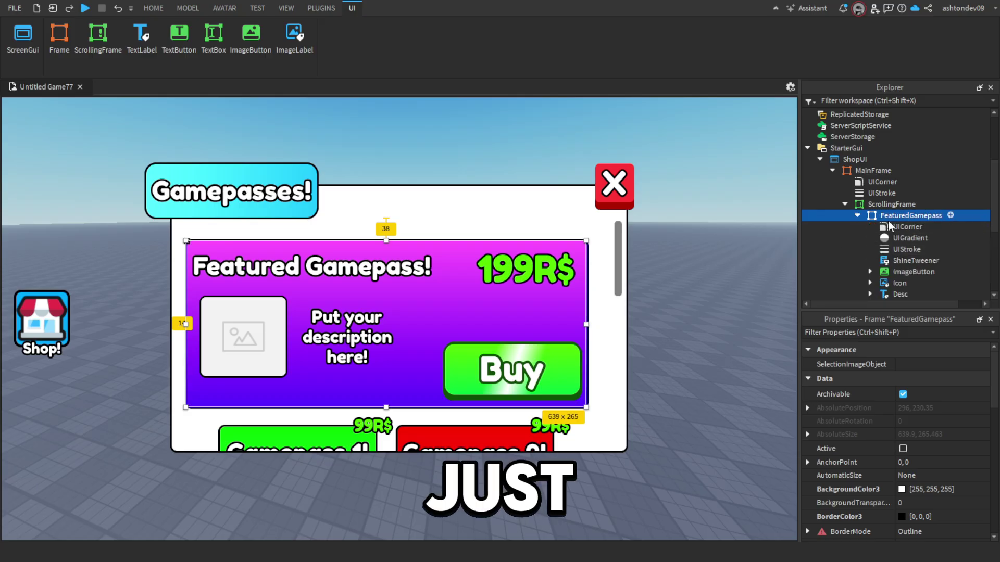
pyautogui.scroll(-1, 901, 234)
pyautogui.click(899, 262)
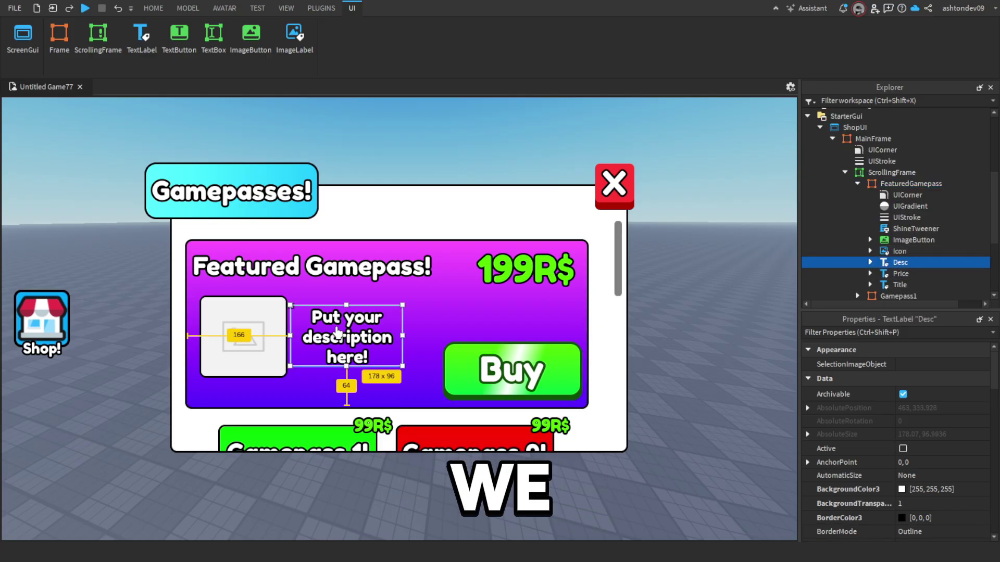
pyautogui.scroll(-5, 882, 467)
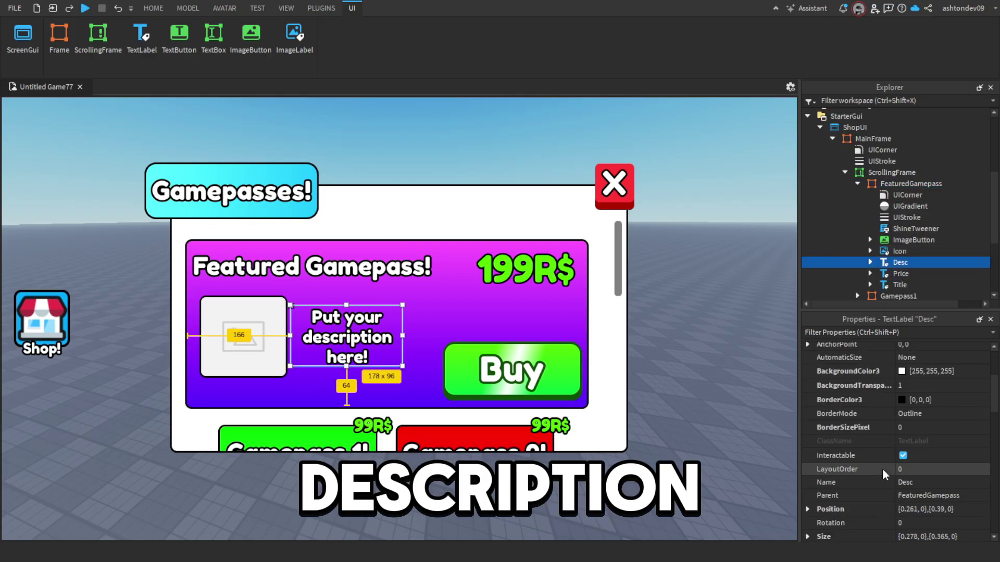
pyautogui.click(899, 285)
pyautogui.click(520, 266)
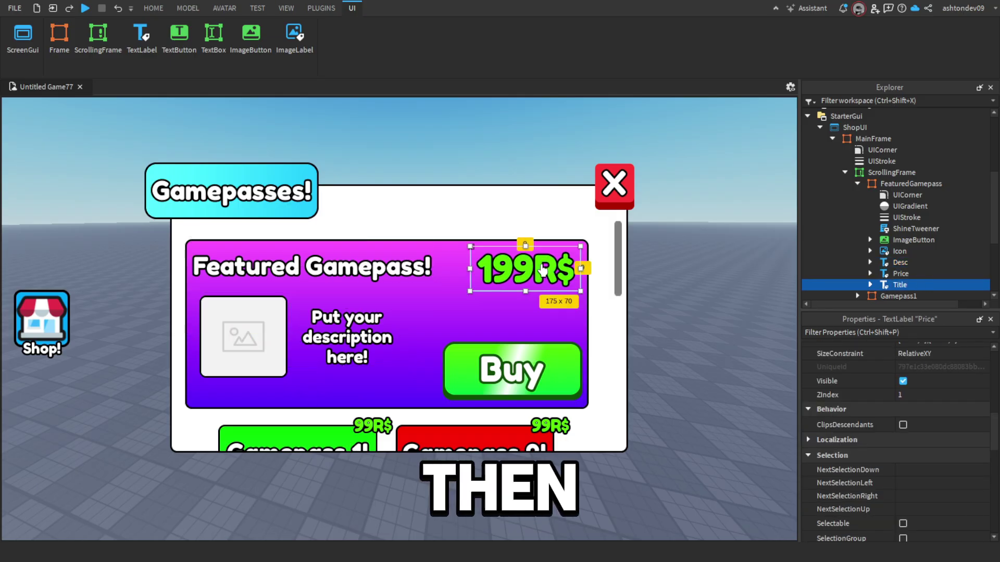
pyautogui.click(232, 373)
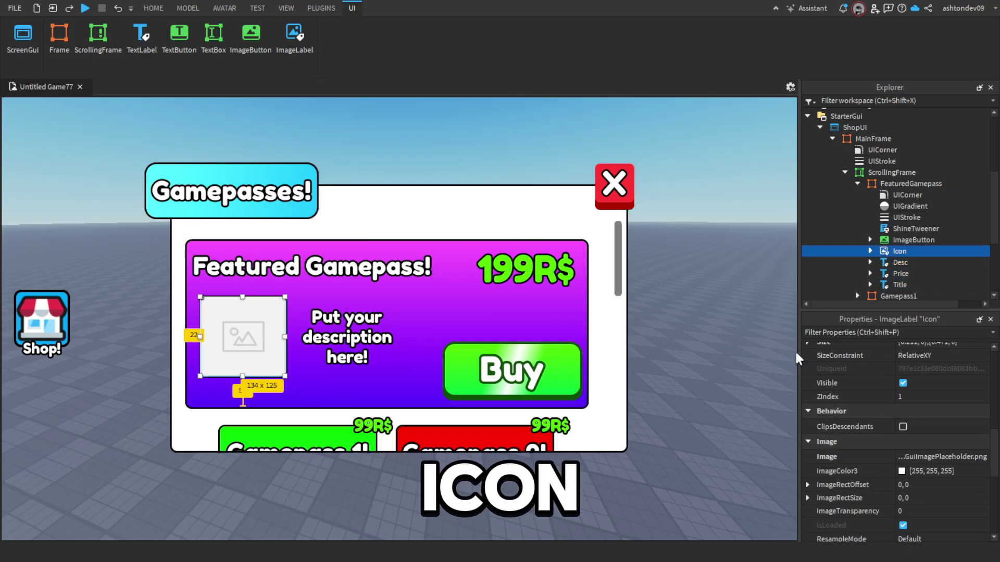
pyautogui.click(922, 456)
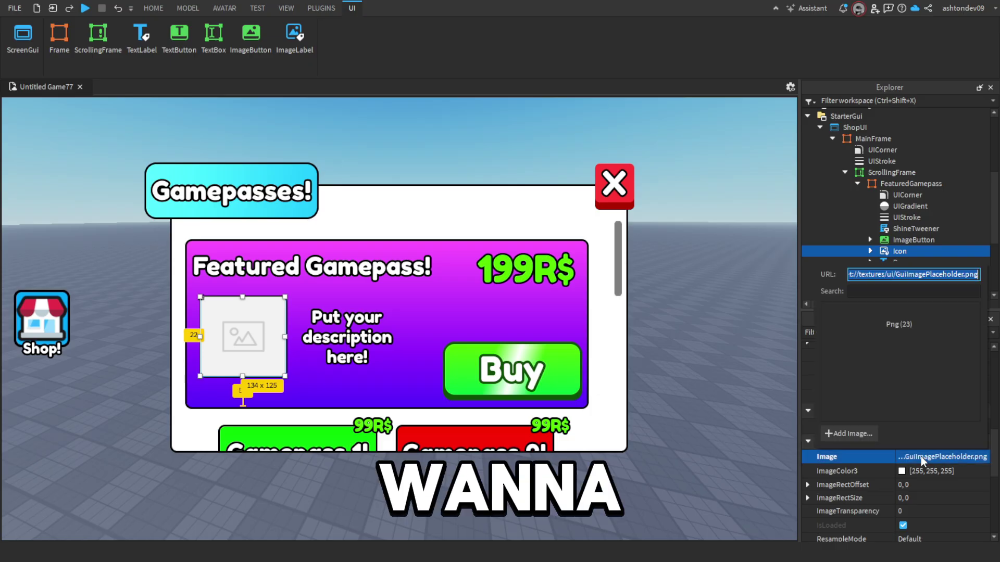
pyautogui.click(850, 434)
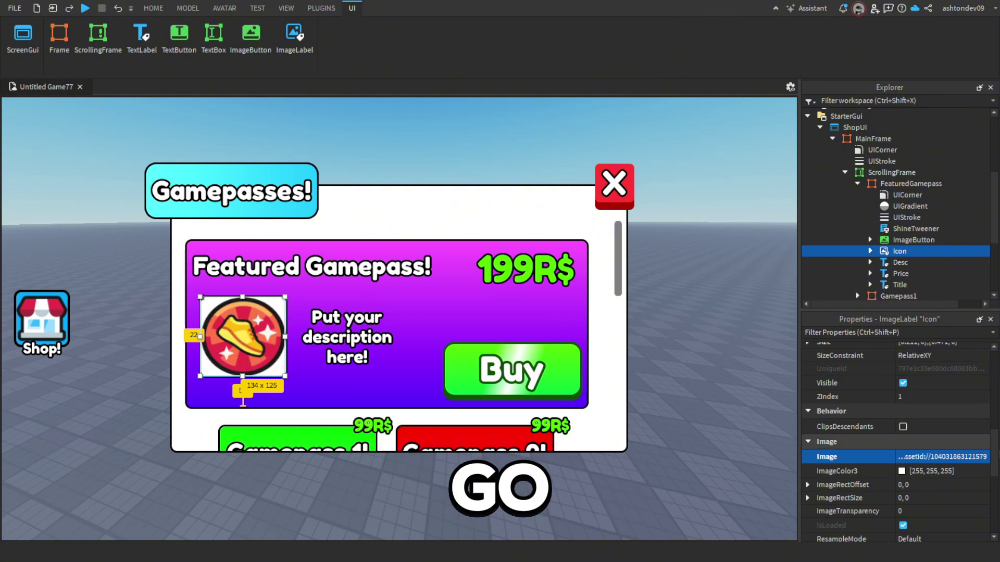
# Step: Try a BackgroundTransparency of 0.5 on the icon, leaving it at 0
pyautogui.scroll(10, 947, 469)
pyautogui.click(919, 503)
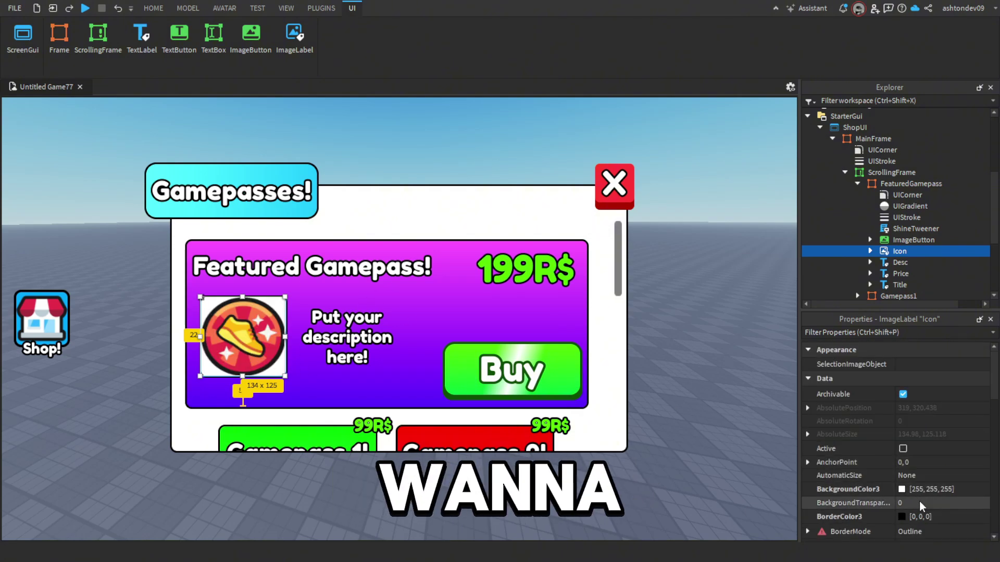
pyautogui.write('0.5')
pyautogui.press('Return')
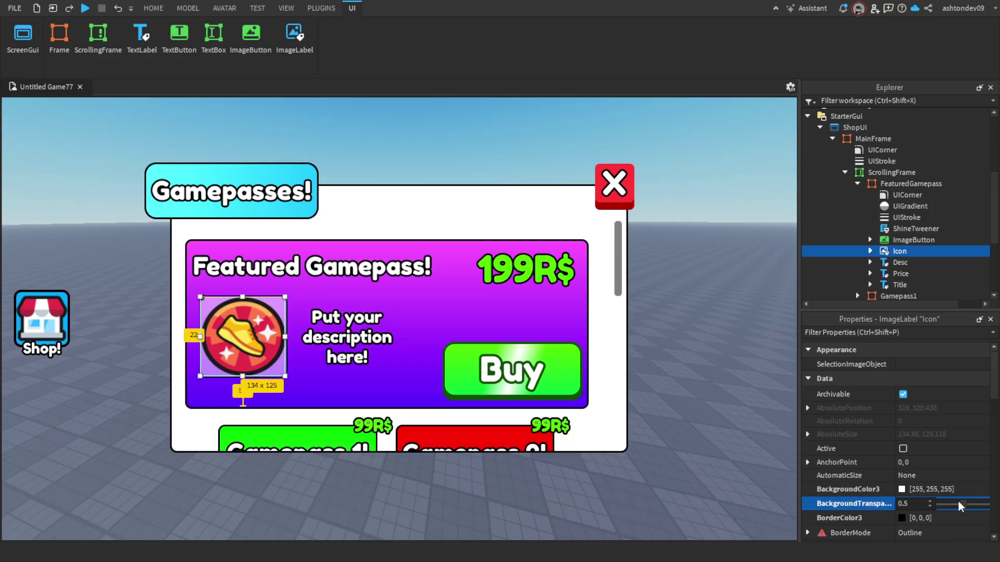
pyautogui.moveTo(962, 504); pyautogui.dragTo(939, 504)
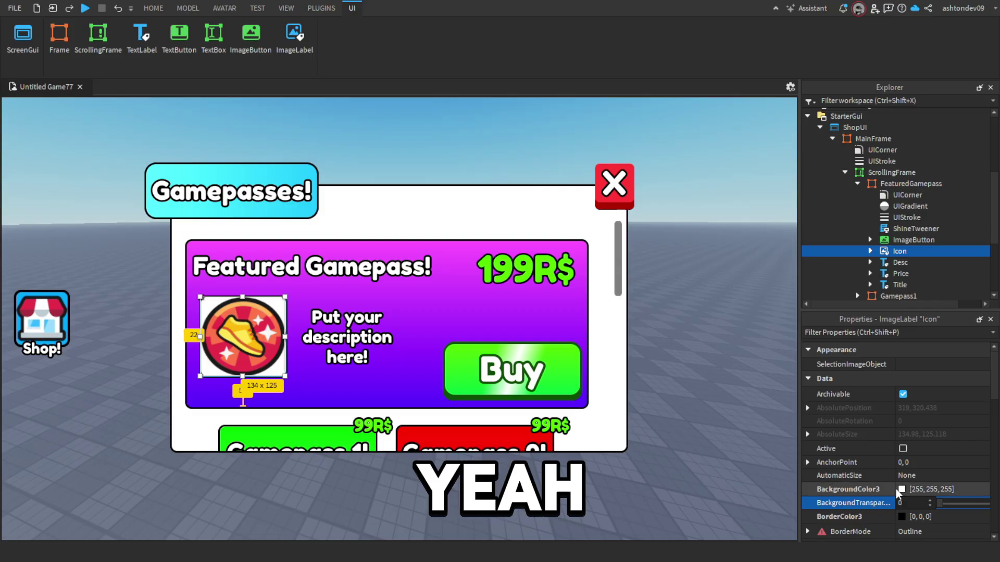
pyautogui.scroll(-2, 895, 442)
pyautogui.click(713, 386)
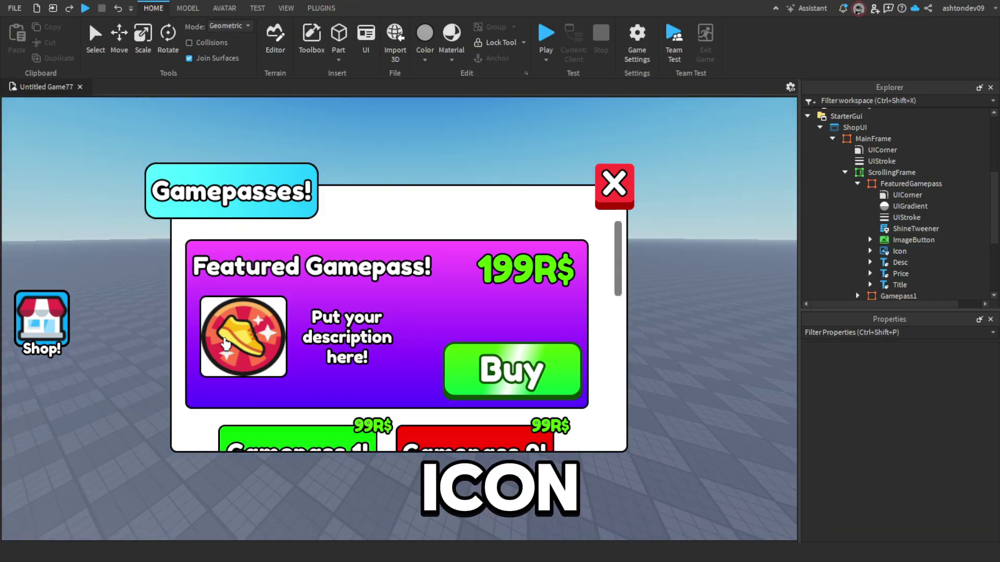
# Step: Change the Desc label's Text to "2x speed!"
pyautogui.click(900, 262)
pyautogui.scroll(1, 951, 492)
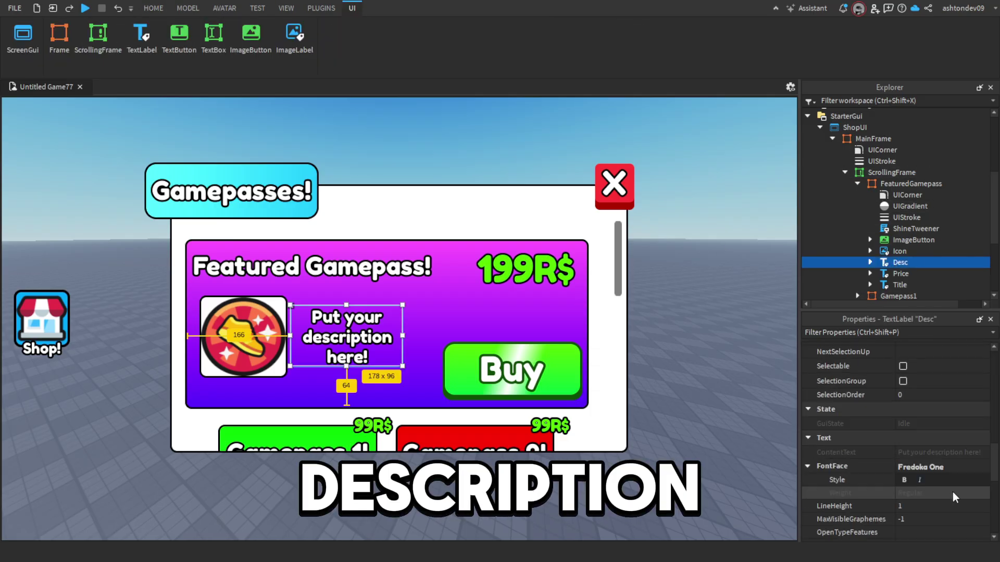
pyautogui.scroll(-2, 932, 461)
pyautogui.click(871, 360)
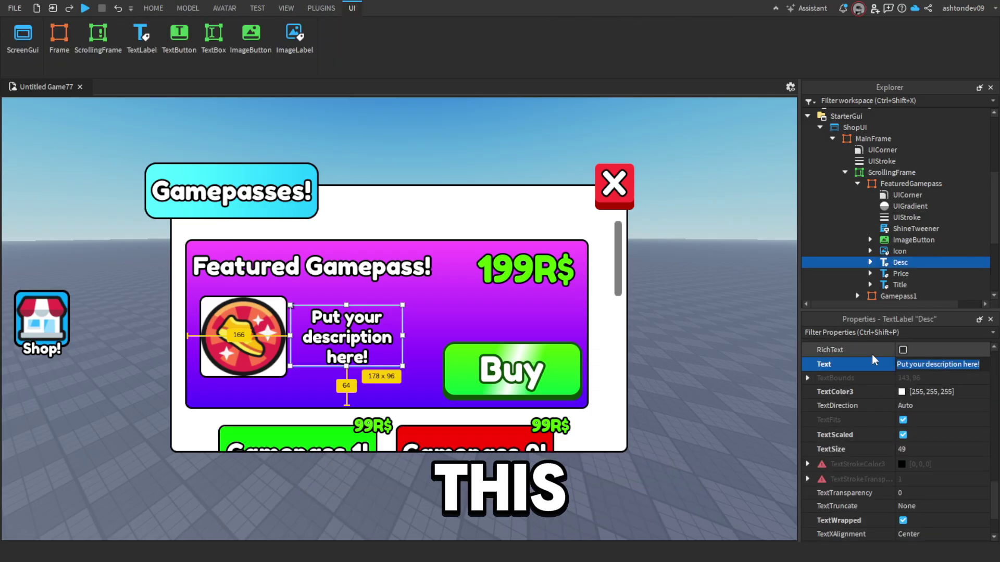
pyautogui.press('BackSpace')
pyautogui.write('2')
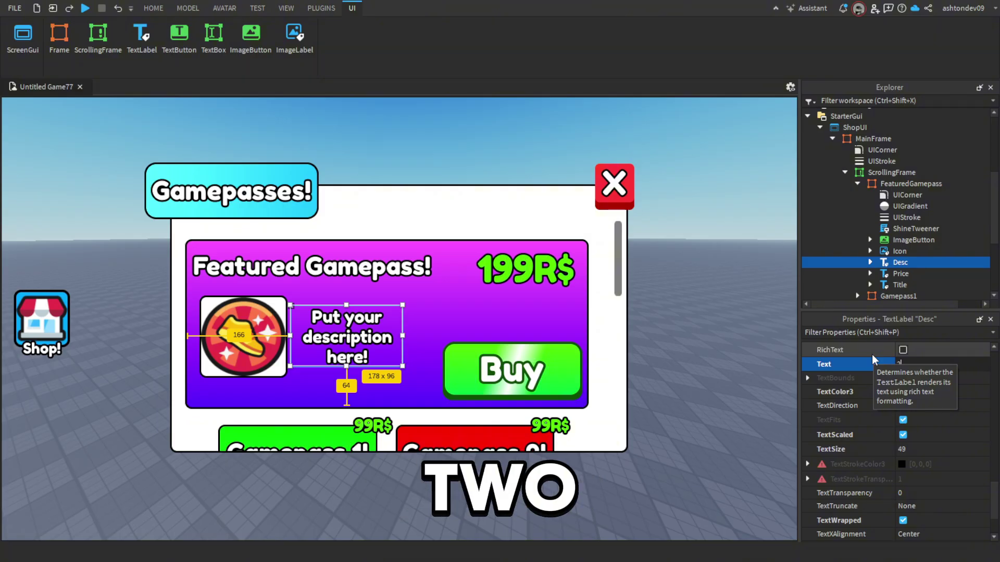
pyautogui.write('x speed!')
pyautogui.press('Return')
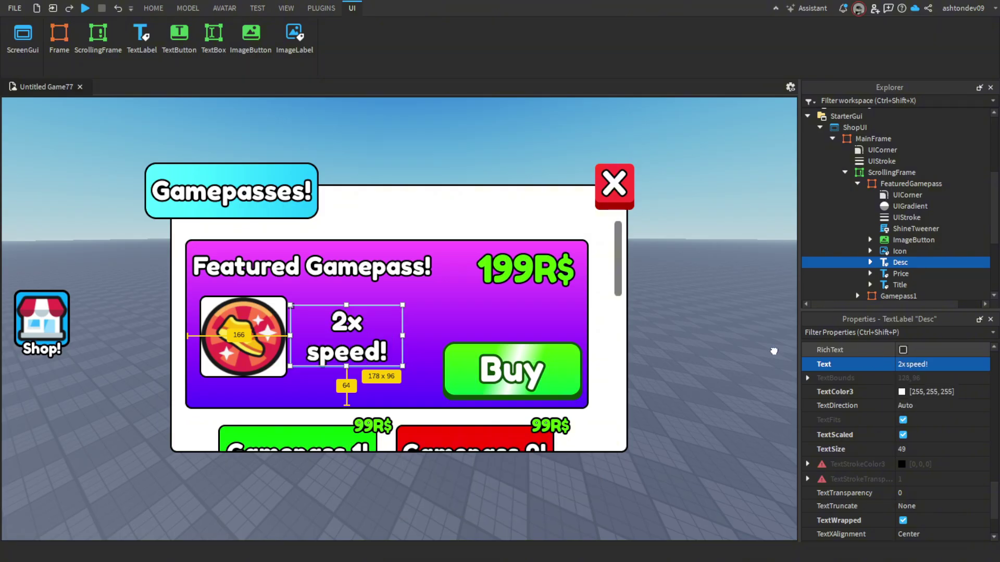
pyautogui.click(744, 327)
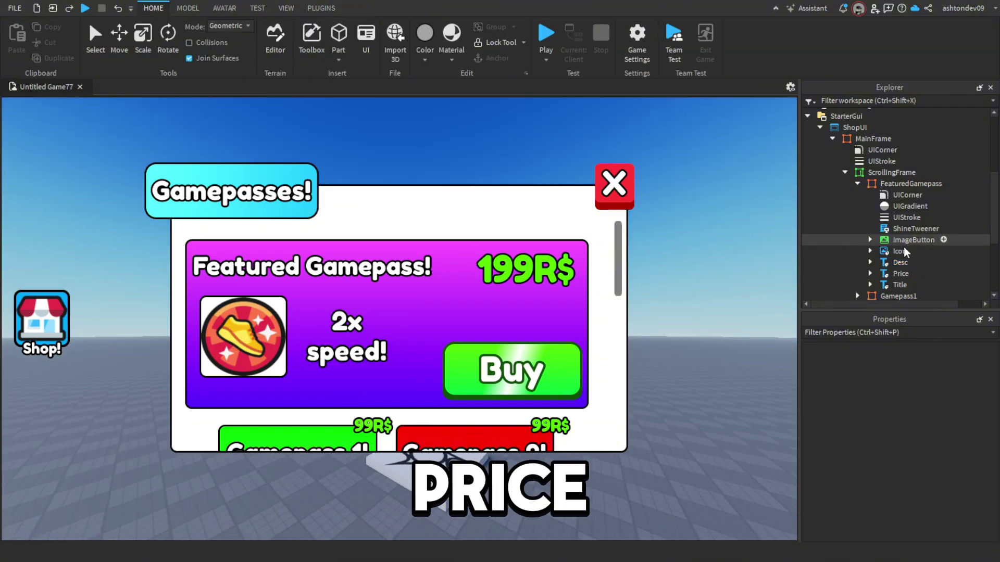
# Step: Change the Price label's Text to "99R$"
pyautogui.click(900, 273)
pyautogui.scroll(-3, 956, 497)
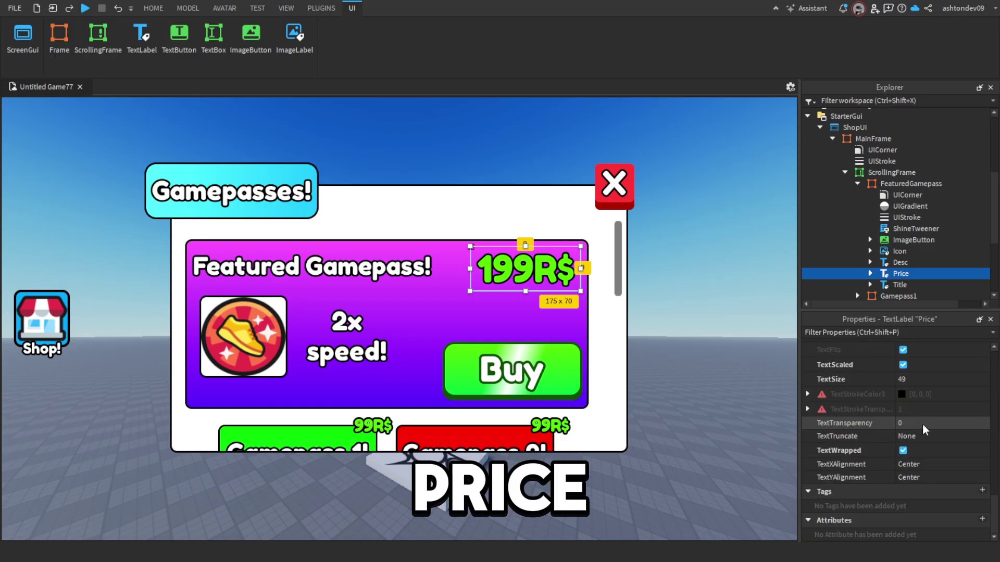
pyautogui.scroll(3, 924, 416)
pyautogui.click(927, 373)
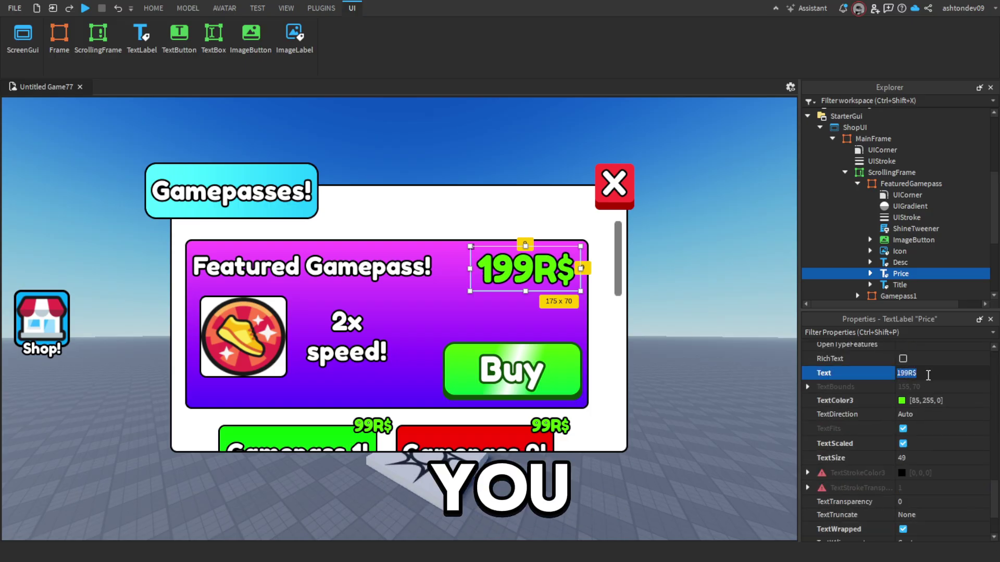
pyautogui.write('99R')
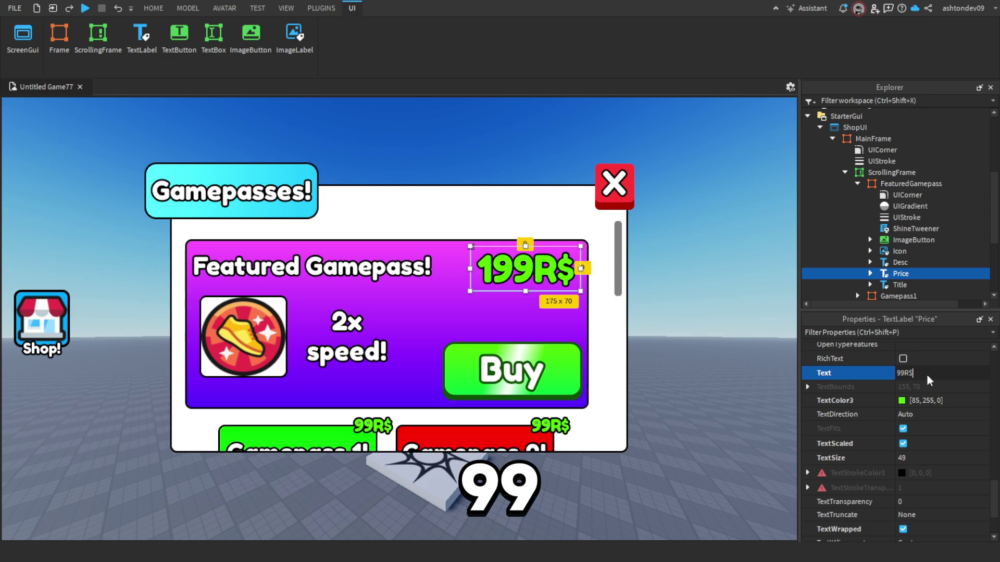
pyautogui.press('Return')
pyautogui.click(711, 319)
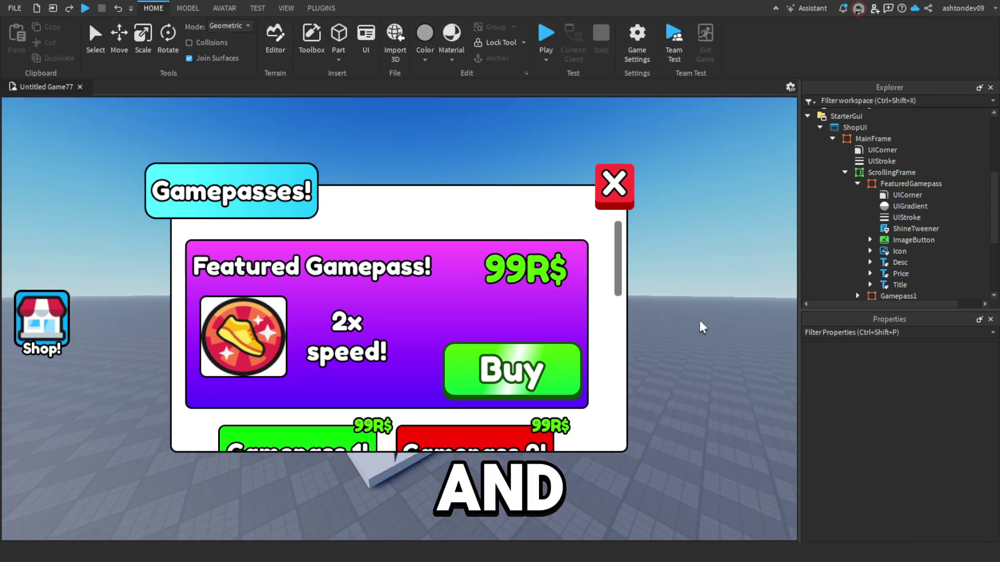
# Step: Open the Prompt script inside the featured gamepass's Buy ImageButton
pyautogui.moveTo(698, 320); pyautogui.dragTo(697, 321, button='right')
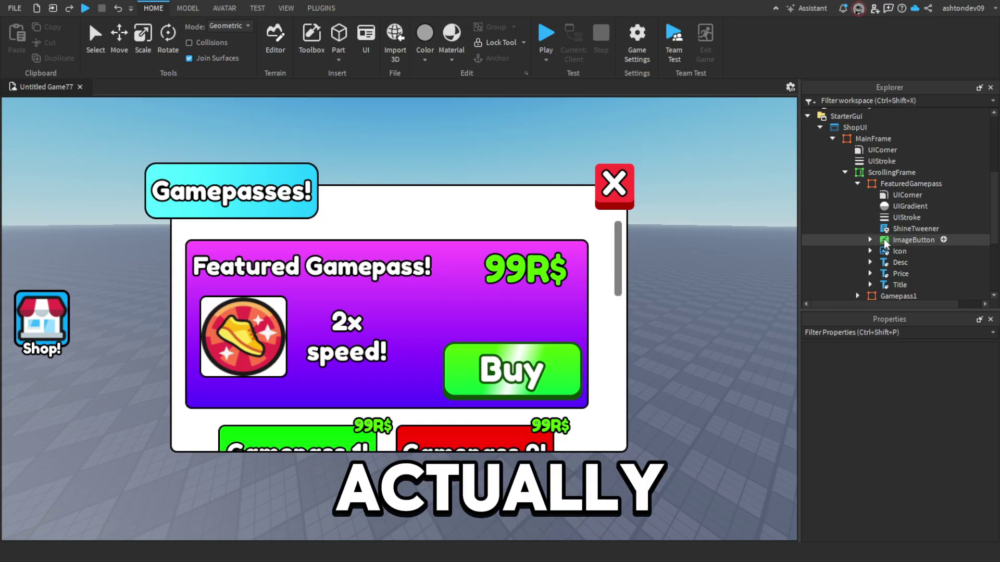
pyautogui.click(912, 240)
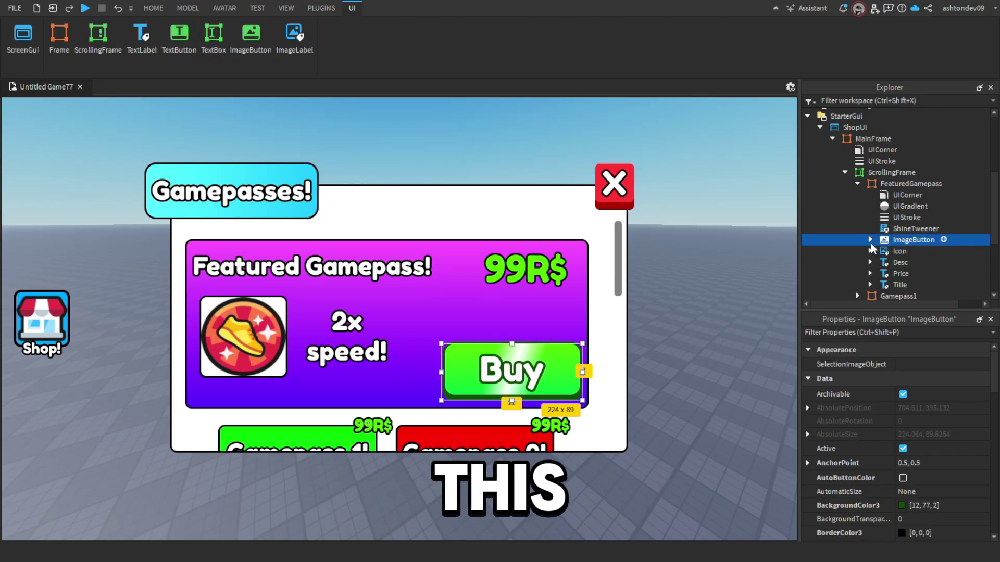
pyautogui.click(870, 240)
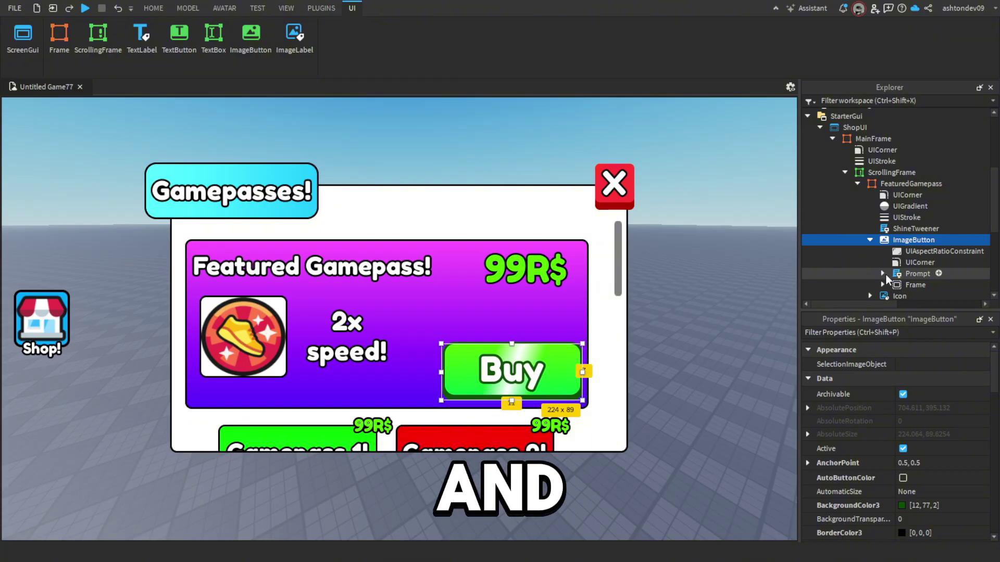
pyautogui.doubleClick(911, 273)
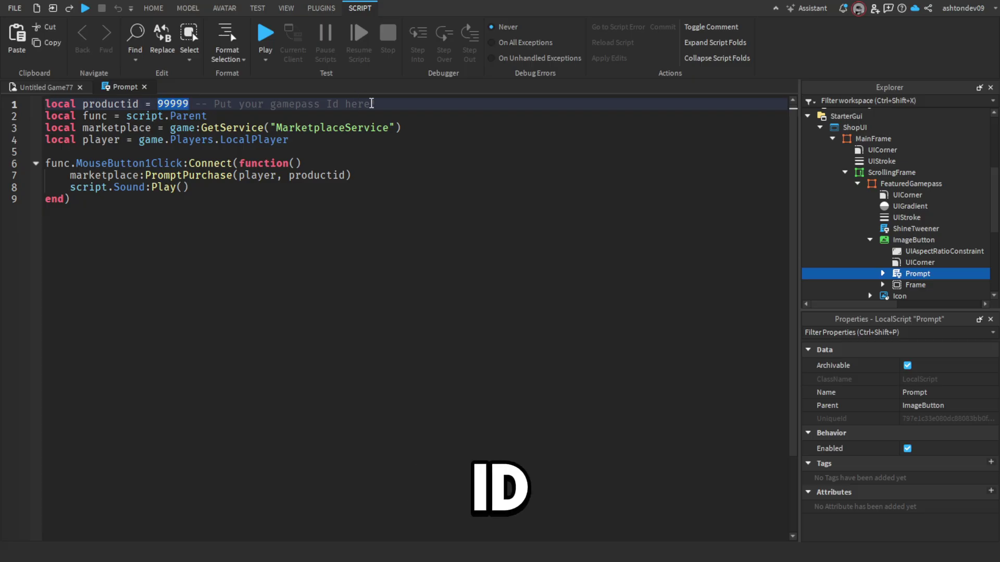
# Step: Delete the '-- Put your gamepass Id here!' comment, leaving productid = 99999
pyautogui.moveTo(372, 104); pyautogui.dragTo(194, 107)
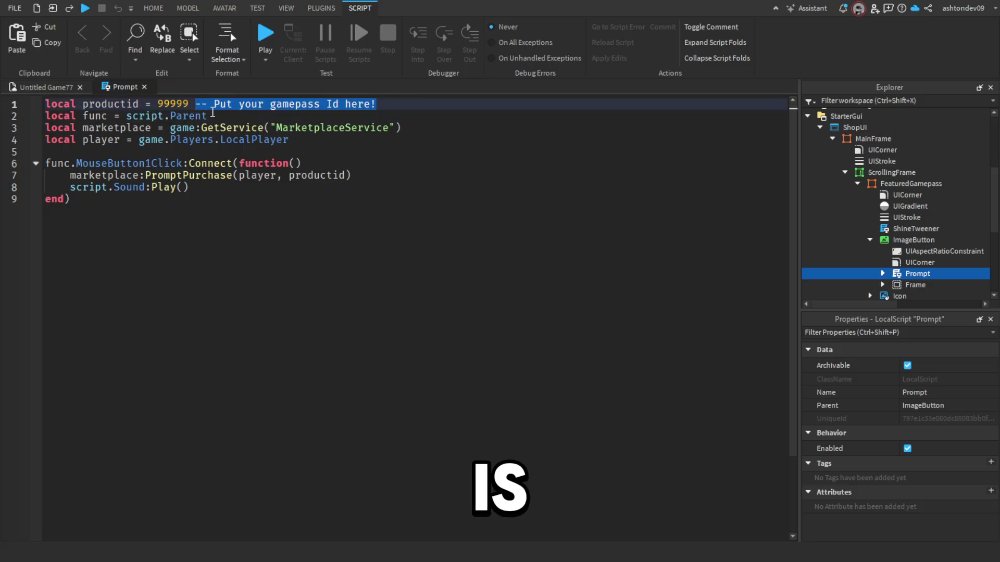
pyautogui.press('BackSpace')
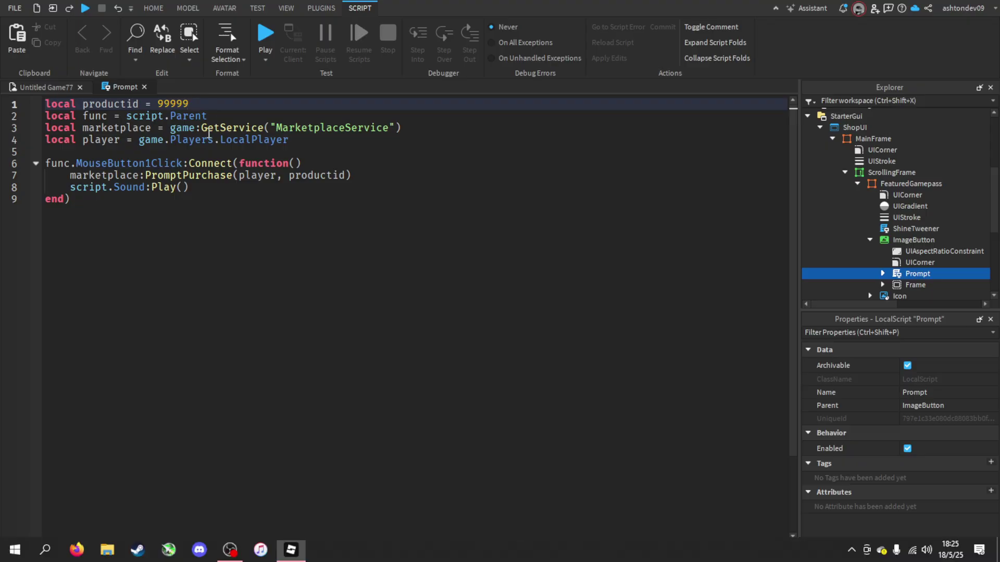
pyautogui.press('super')
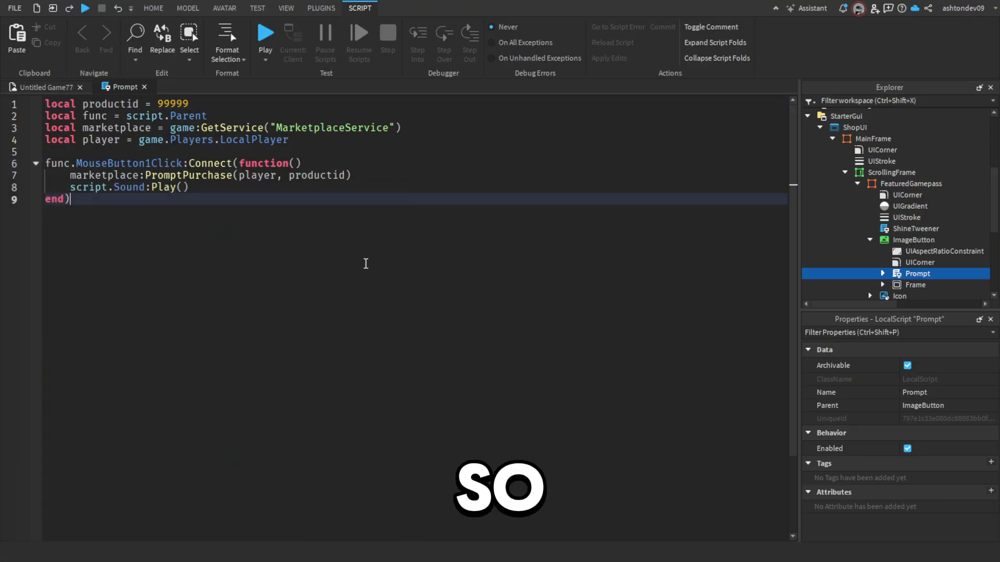
pyautogui.press('super')
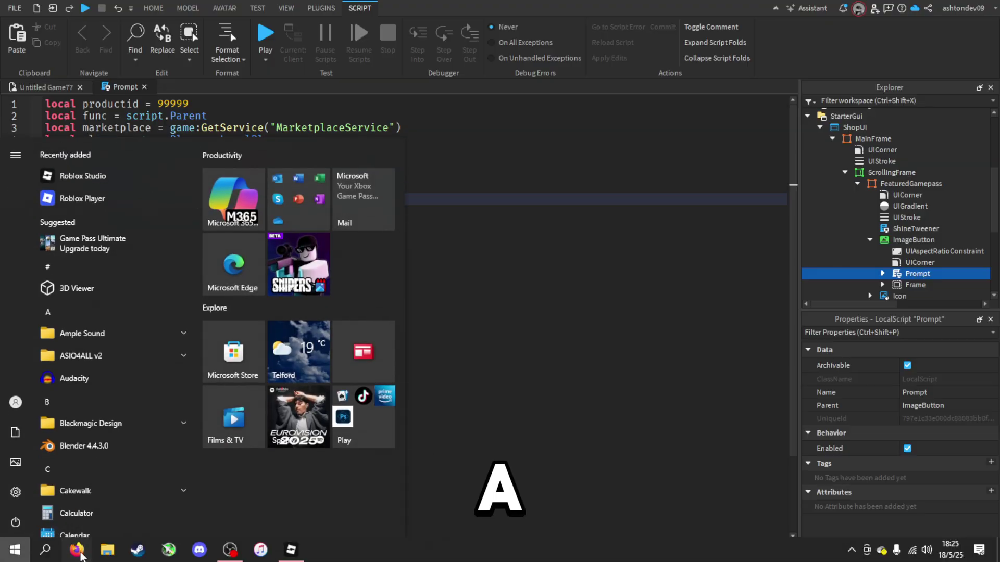
# Step: In the browser, go to Untitled Game77's Passes page in Creator Hub
pyautogui.click(78, 551)
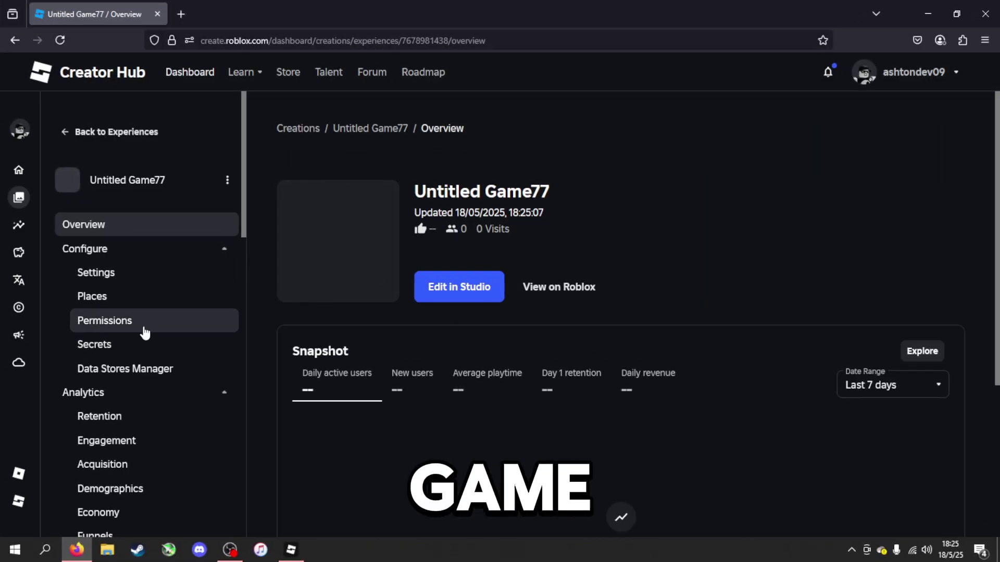
pyautogui.scroll(-5, 142, 333)
pyautogui.click(119, 385)
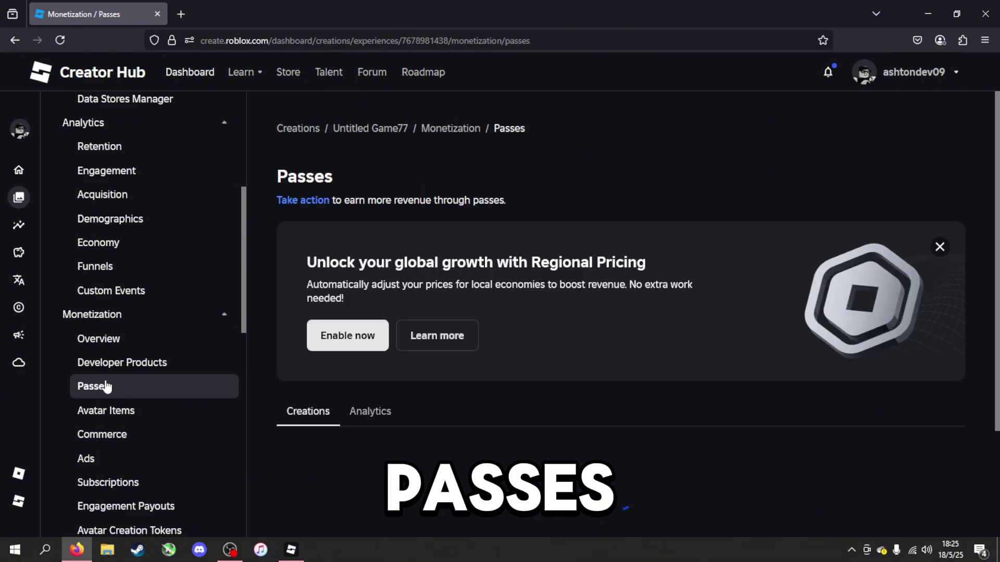
pyautogui.scroll(-3, 459, 384)
# Step: Create a new pass named "2X SPEED"
pyautogui.click(341, 294)
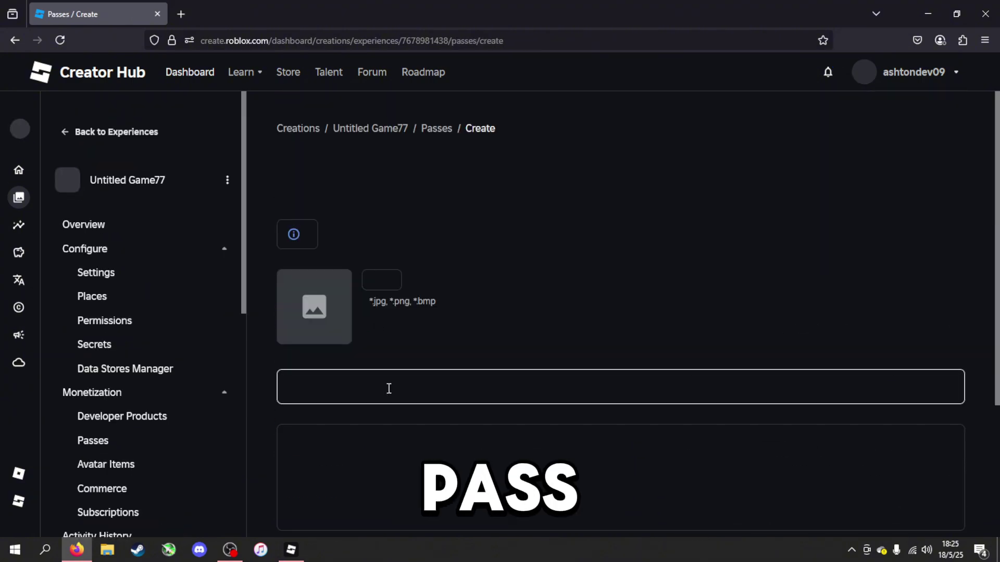
pyautogui.scroll(-1, 363, 358)
pyautogui.click(283, 356)
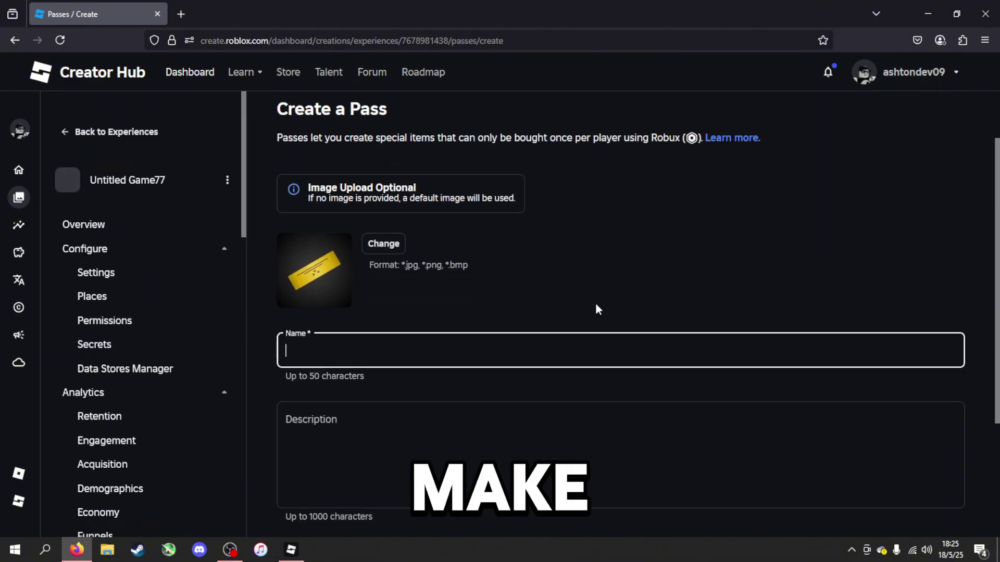
pyautogui.write('2X SPEED')
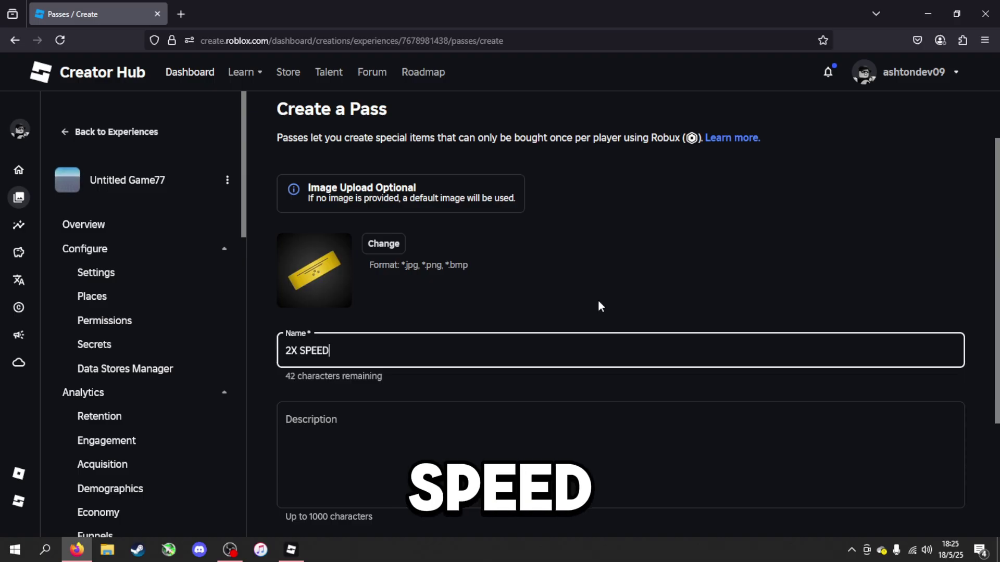
pyautogui.scroll(-3, 598, 306)
pyautogui.click(396, 429)
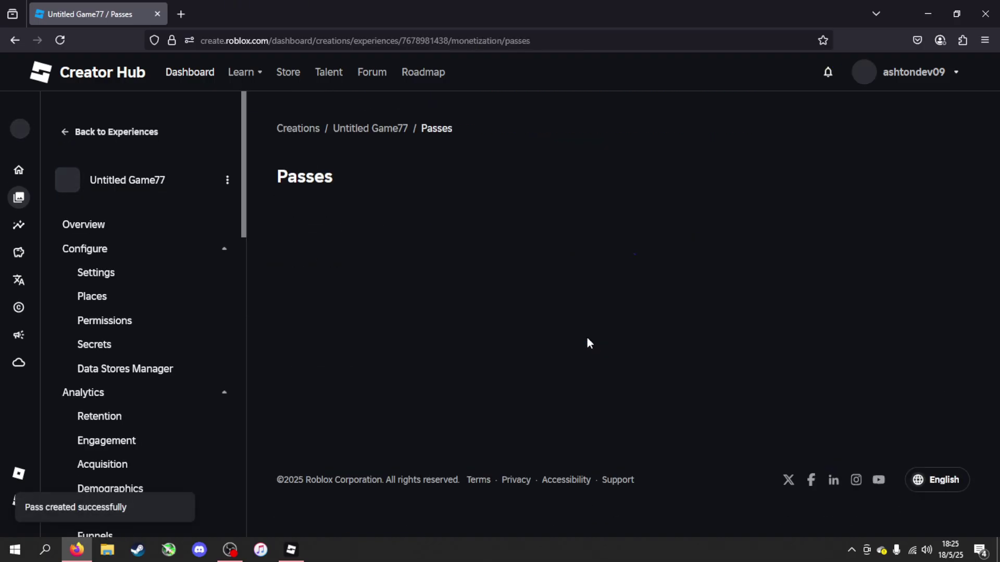
pyautogui.scroll(-3, 520, 360)
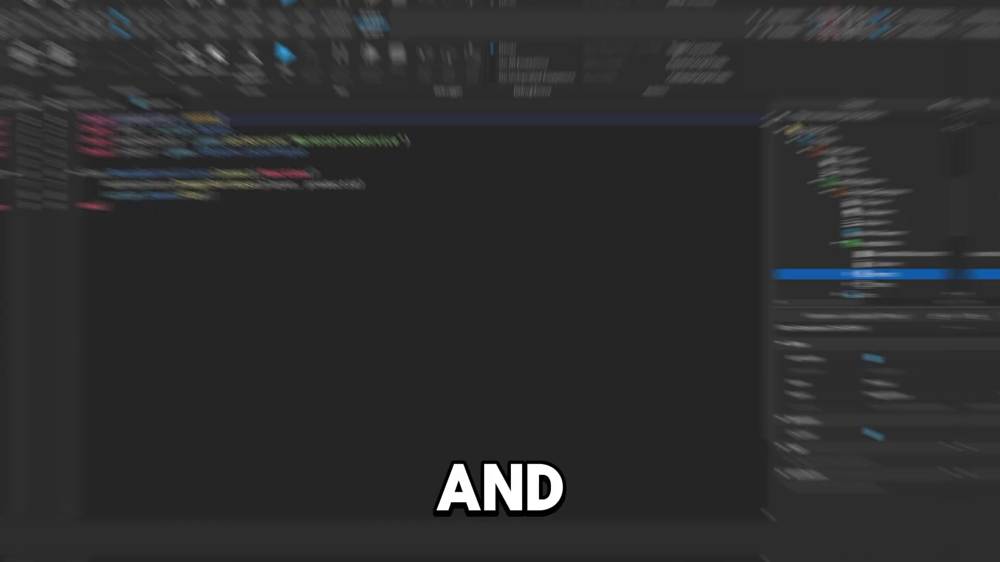
pyautogui.moveTo(189, 103); pyautogui.dragTo(166, 103)
pyautogui.doubleClick(166, 104)
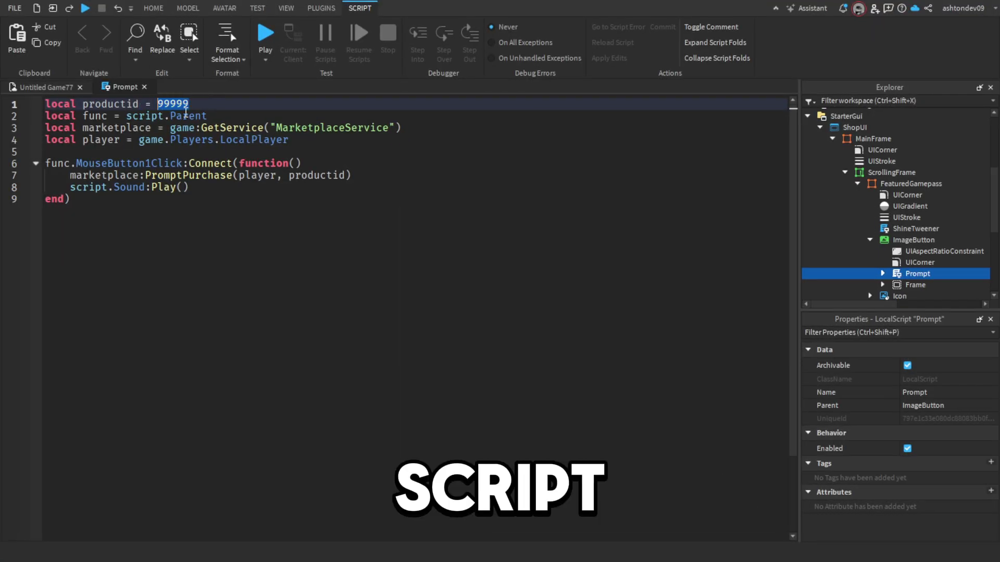
pyautogui.press('BackSpace')
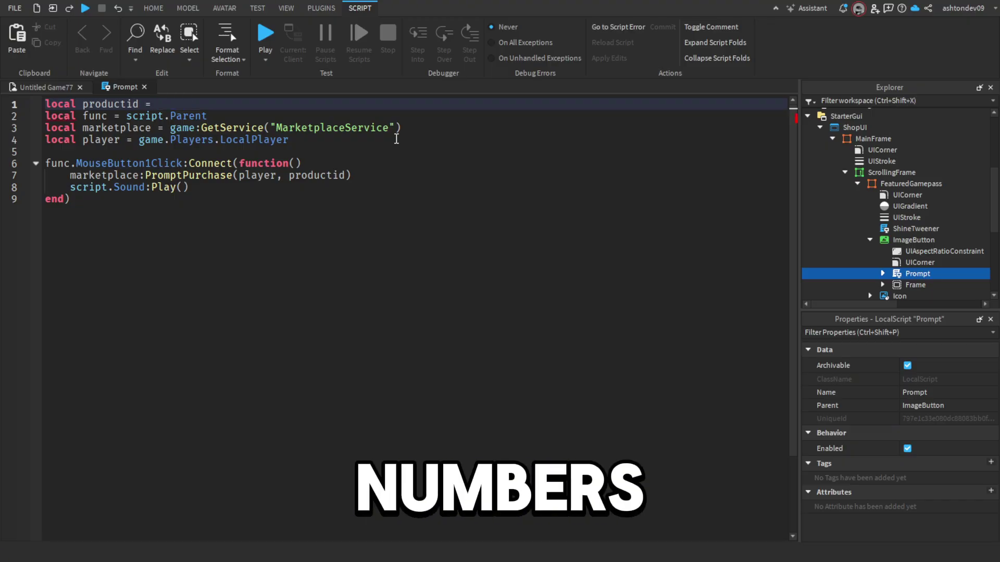
pyautogui.hotkey('ctrl', 'v')
pyautogui.click(331, 203)
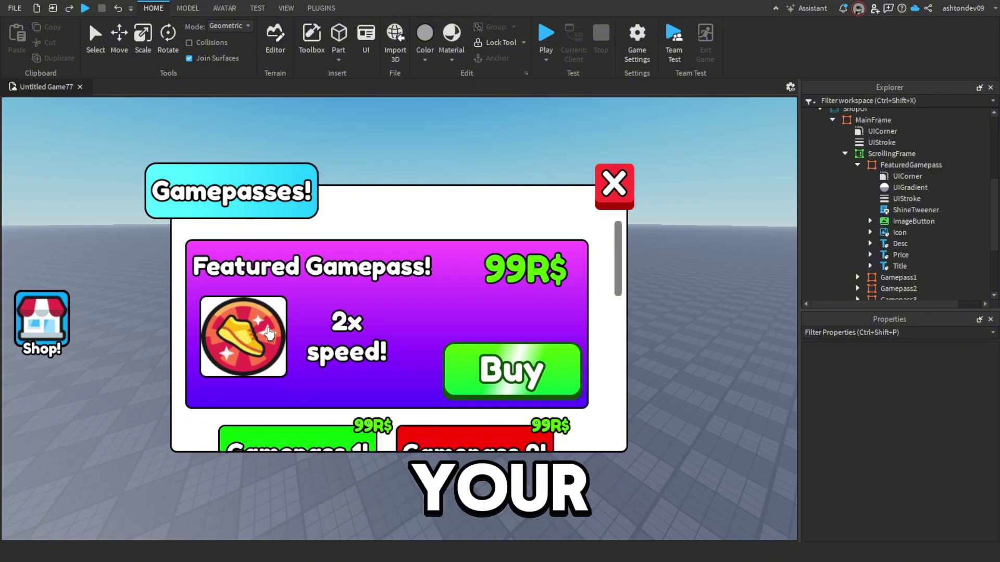
# Step: Set the first colour of the FeaturedGamepass UIGradient's ColorSequence to blue
pyautogui.scroll(-10, 404, 388)
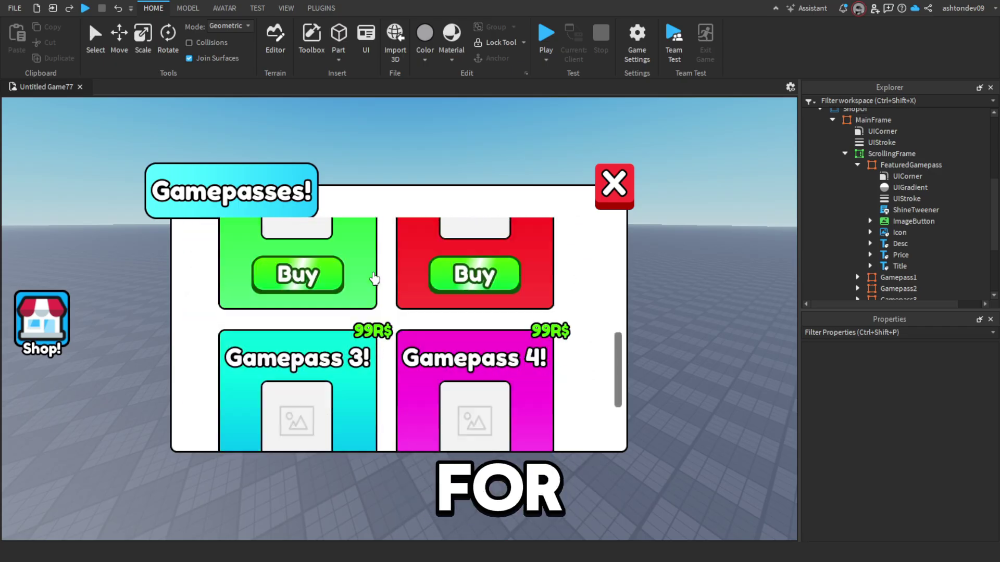
pyautogui.scroll(10, 471, 394)
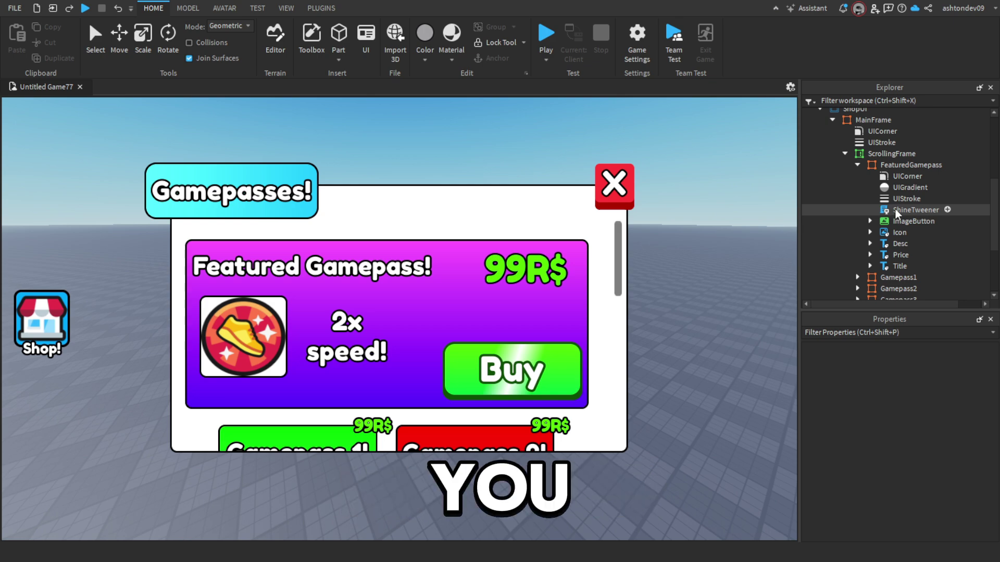
pyautogui.click(895, 187)
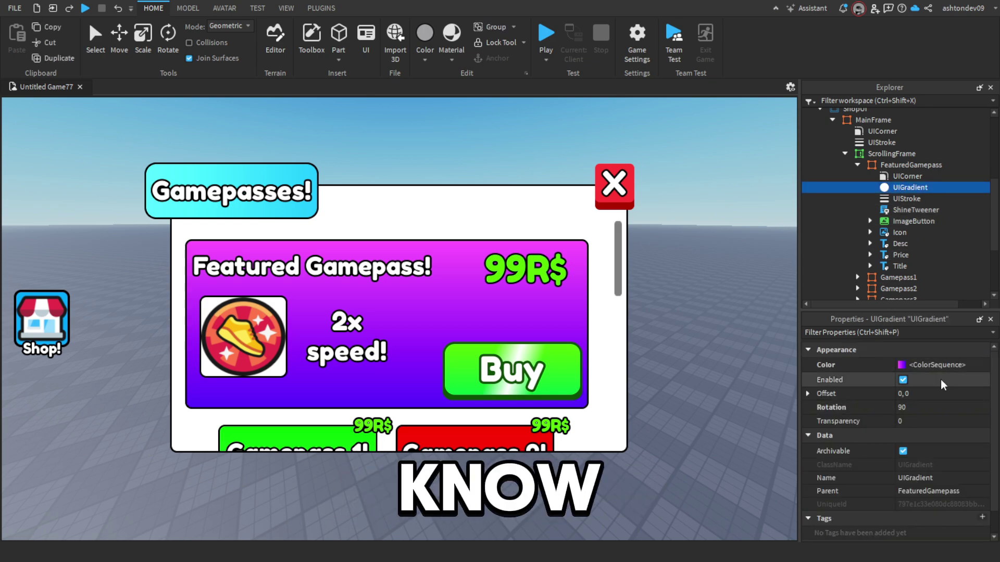
pyautogui.click(982, 366)
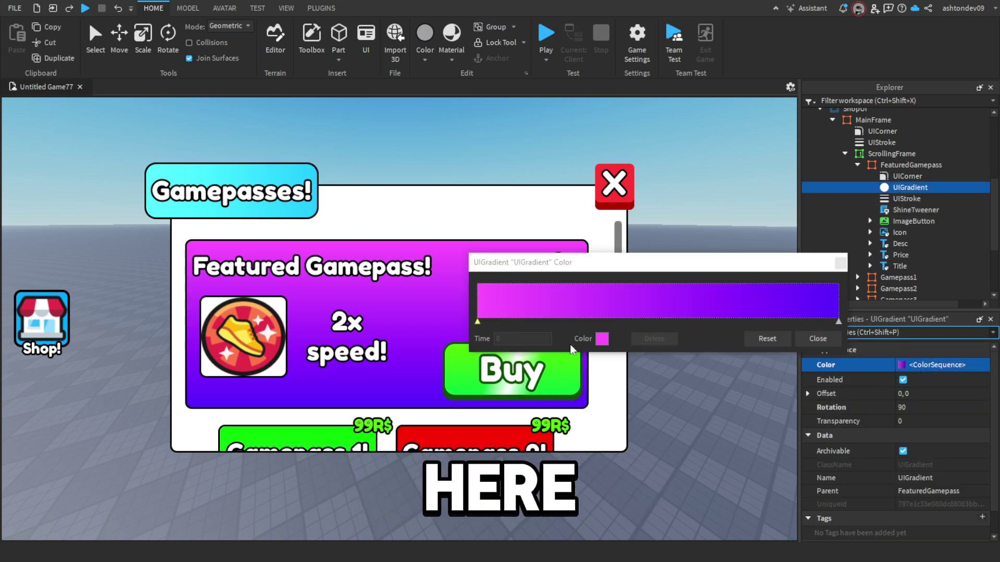
pyautogui.click(603, 339)
pyautogui.moveTo(604, 175); pyautogui.dragTo(539, 167)
pyautogui.click(582, 390)
# Step: Set the gradient's second colour keypoint to cyan
pyautogui.click(515, 377)
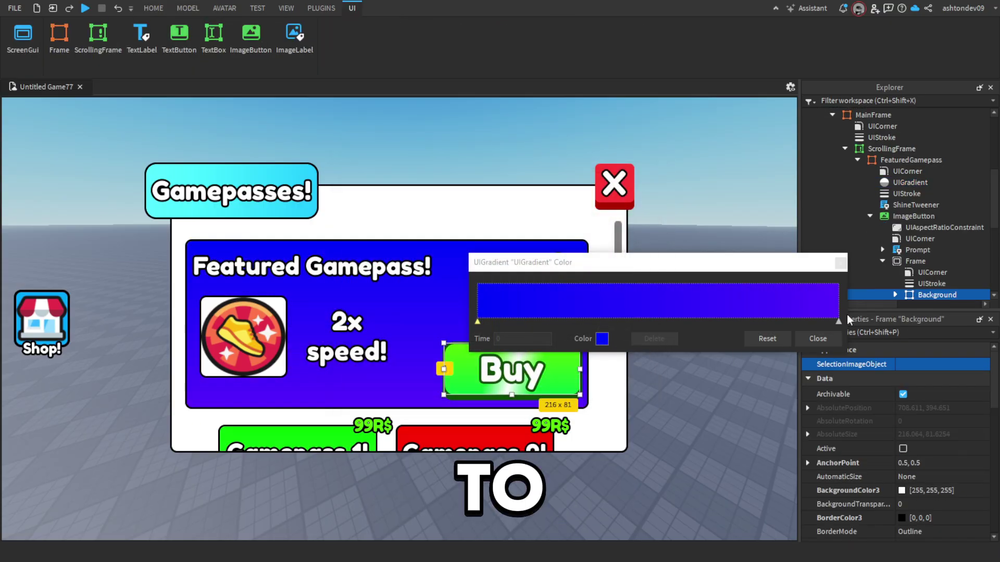
pyautogui.click(601, 339)
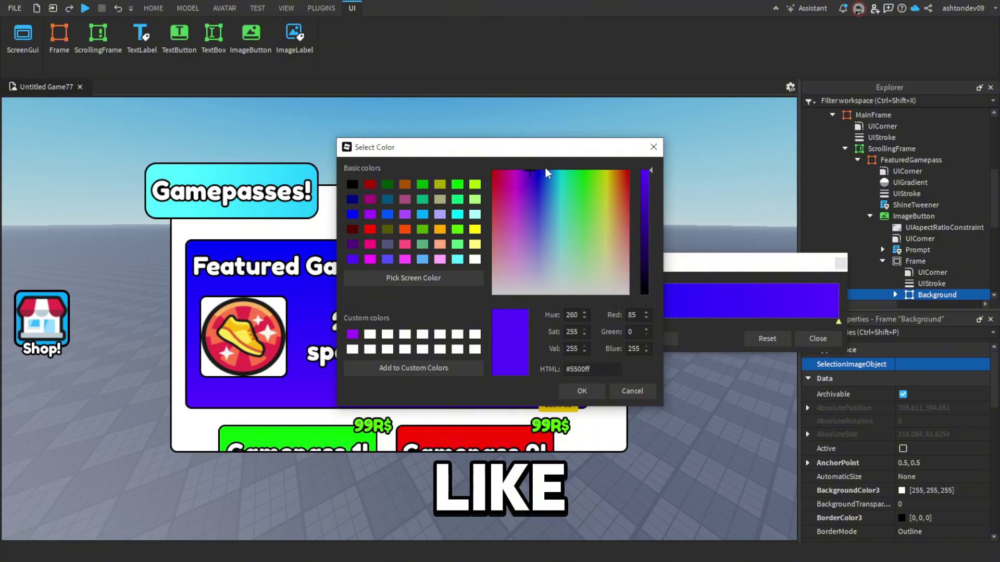
pyautogui.click(554, 178)
pyautogui.click(581, 391)
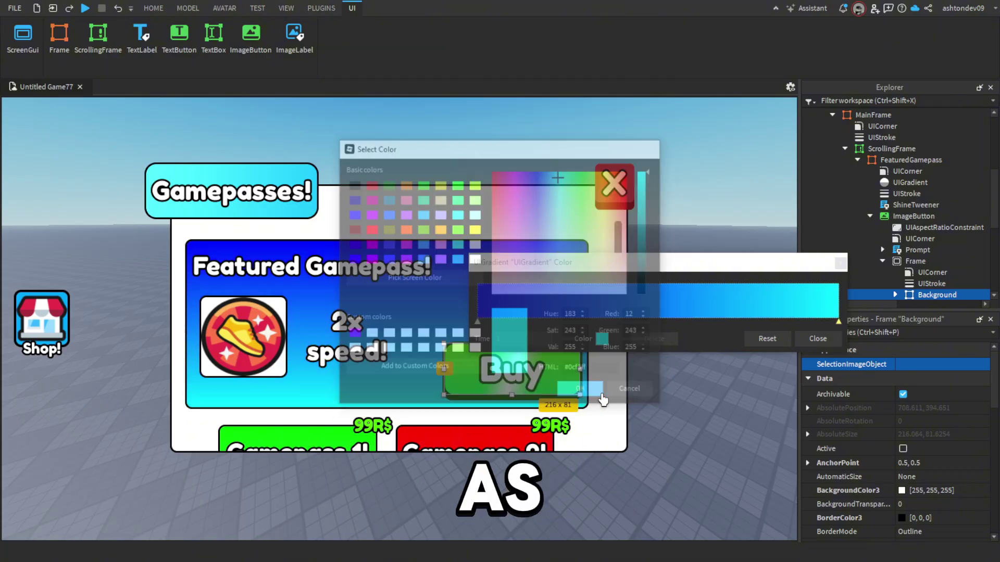